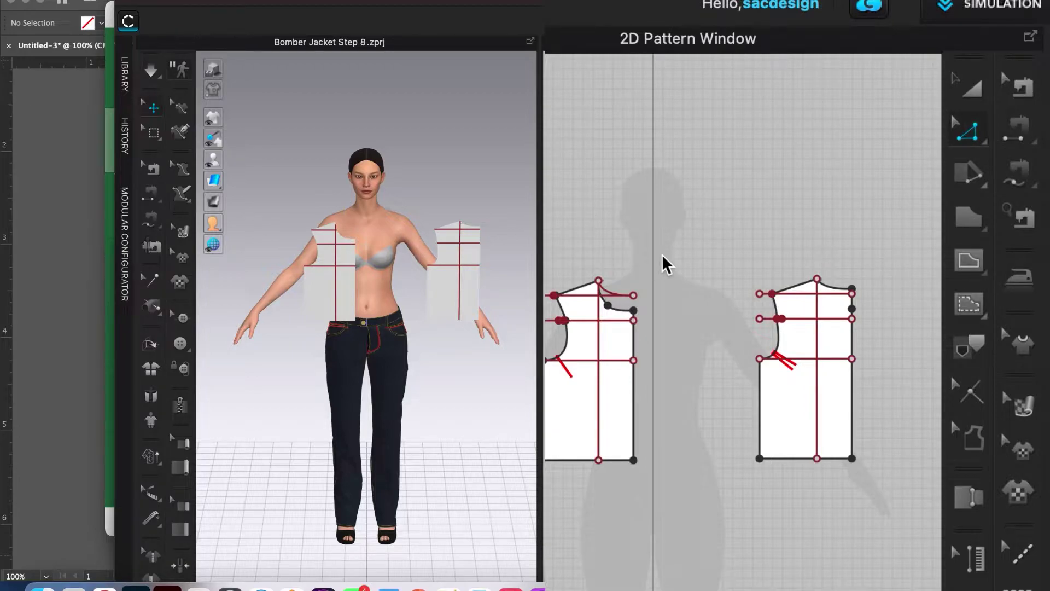
# With Transform Pattern, lock the left bodice piece and marquee-delete all its internal guide lines.
pyautogui.click(967, 131)
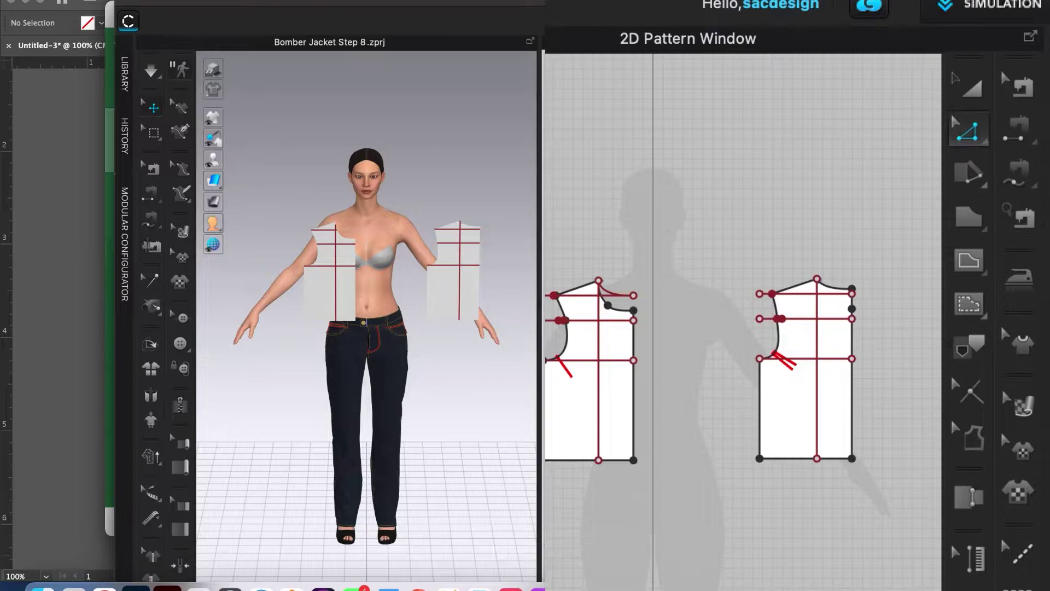
pyautogui.click(974, 94)
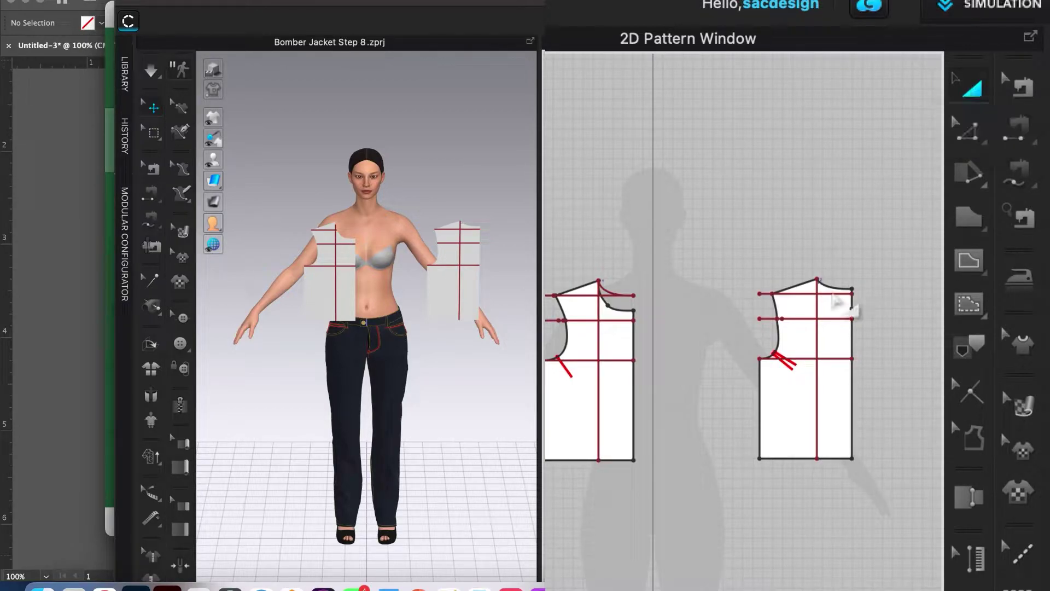
pyautogui.click(570, 446)
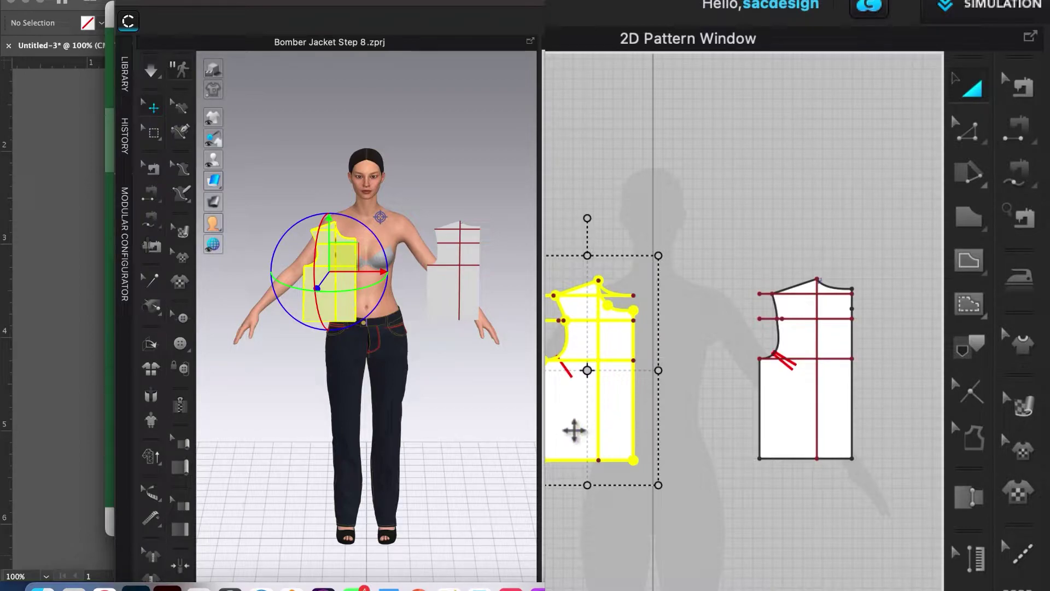
pyautogui.rightClick(567, 424)
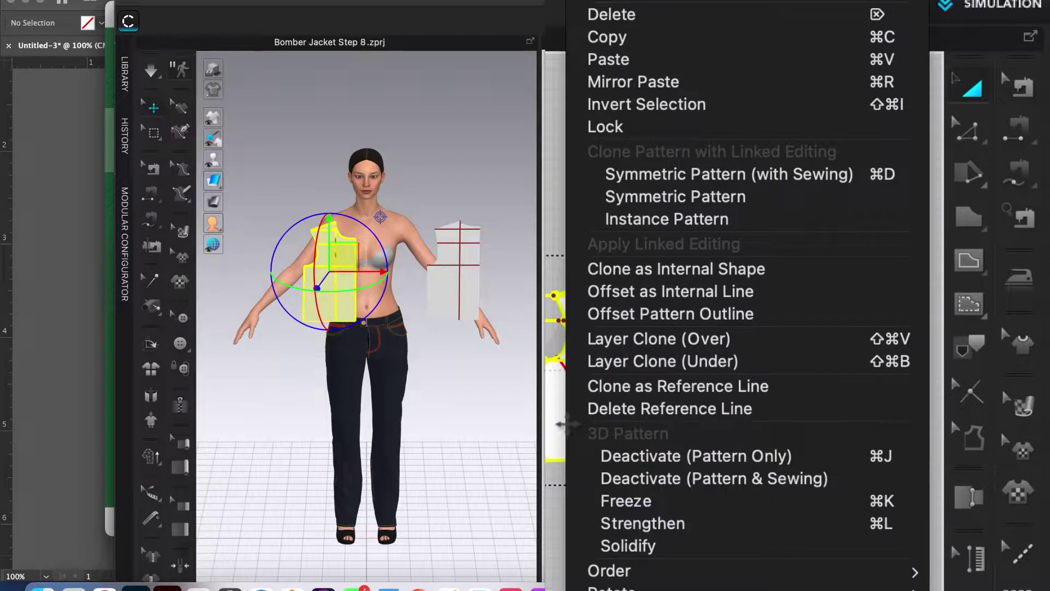
pyautogui.click(612, 130)
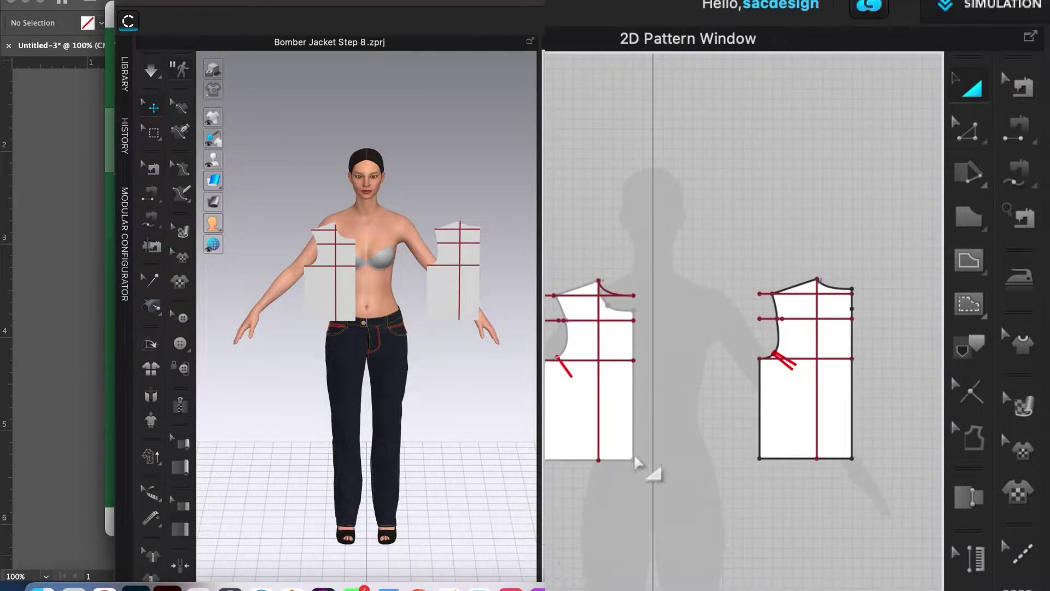
pyautogui.moveTo(546, 255); pyautogui.dragTo(700, 534)
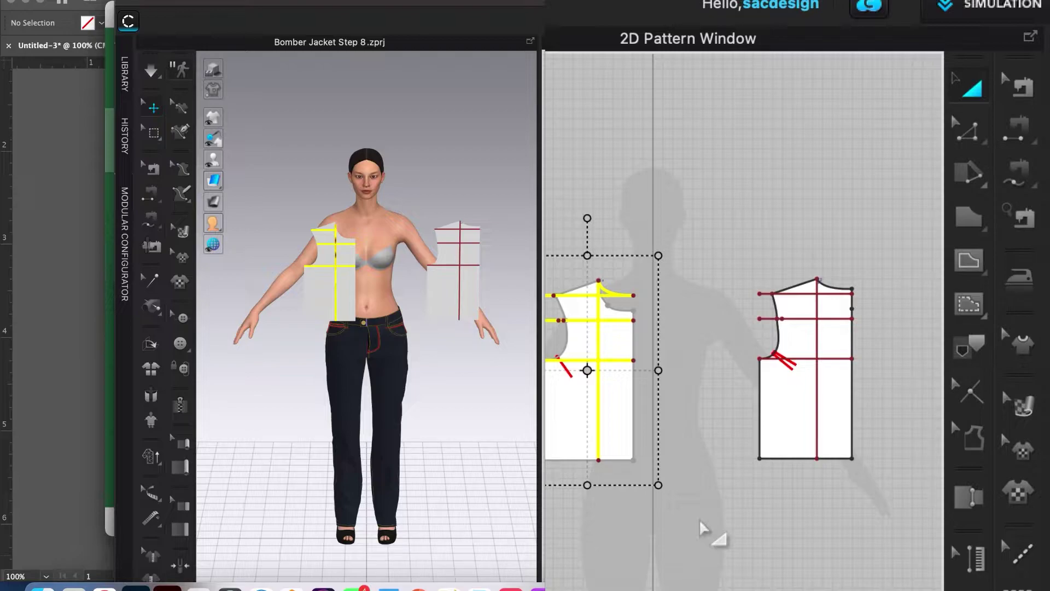
pyautogui.click(701, 524)
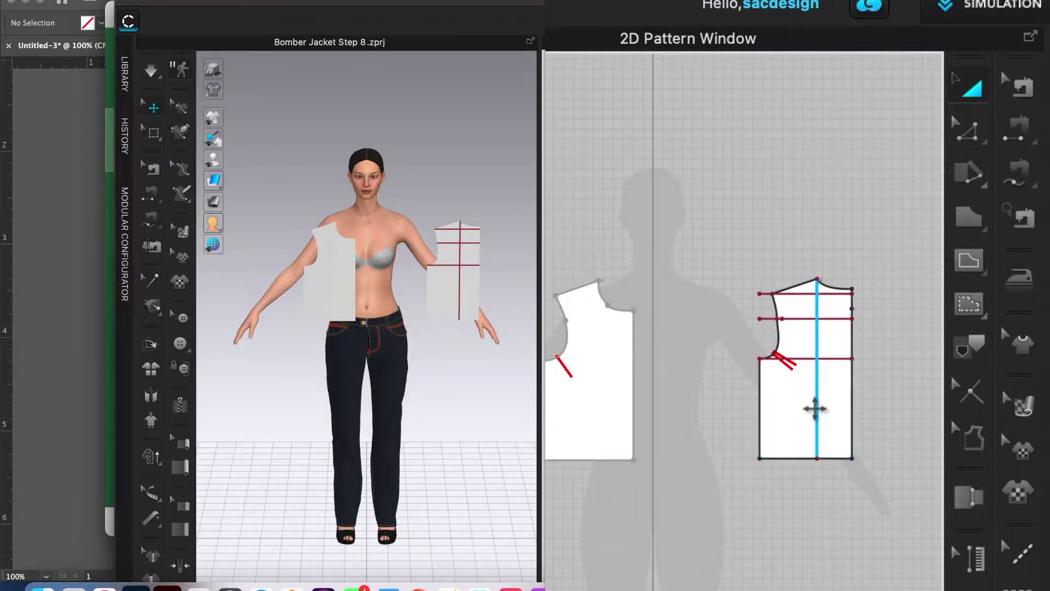
# In Edit Pattern, delete the right bodice piece's vertical centre line.
pyautogui.click(968, 131)
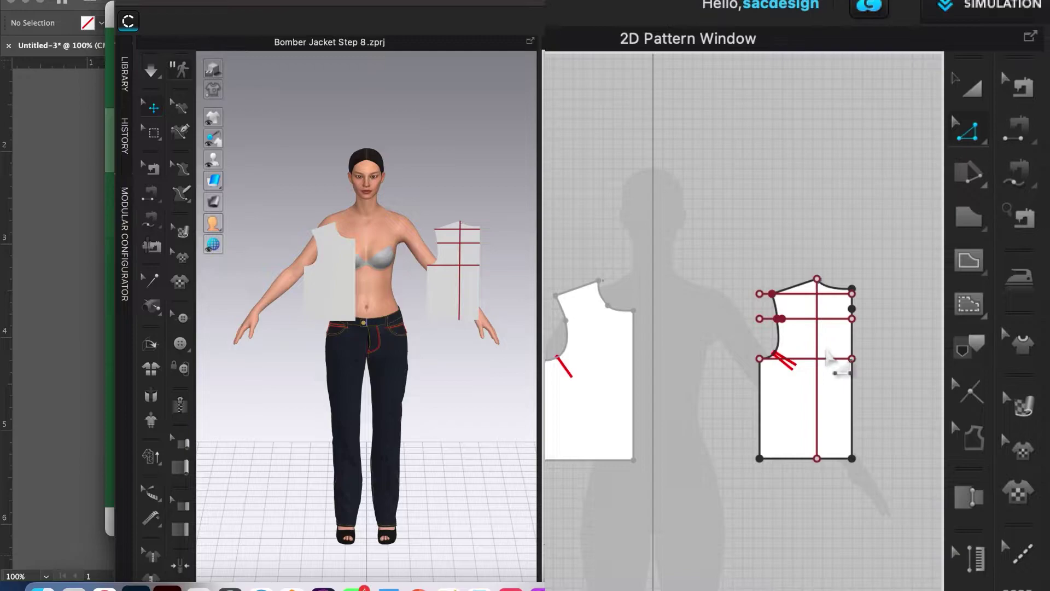
pyautogui.click(818, 418)
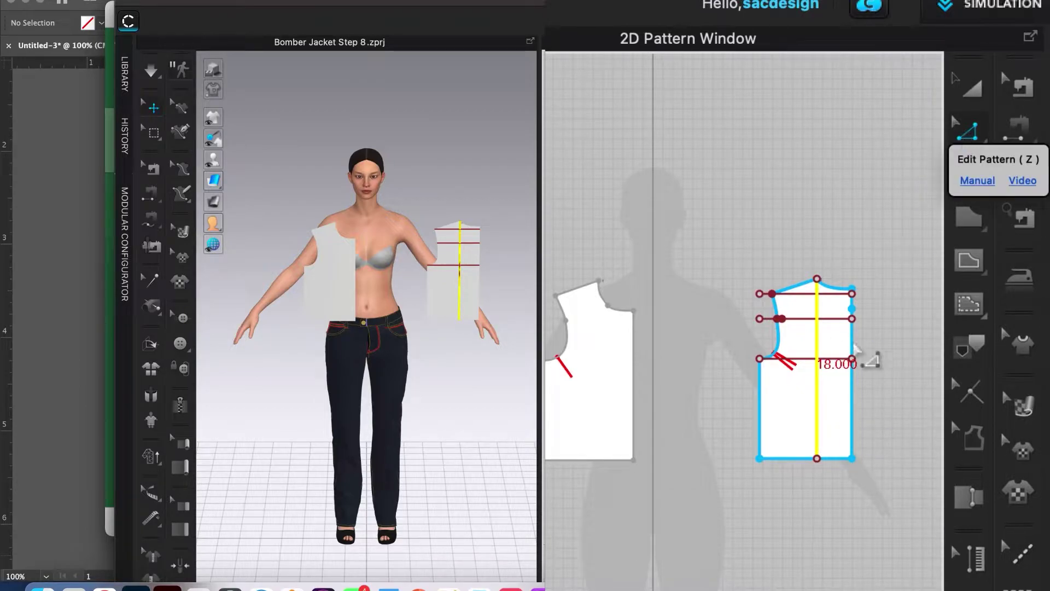
pyautogui.rightClick(820, 384)
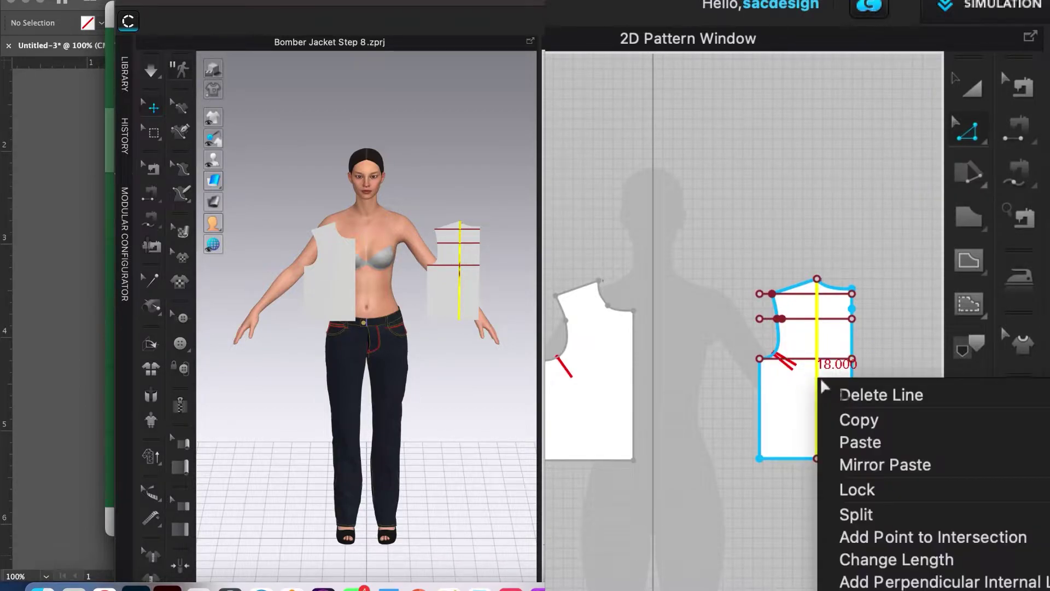
pyautogui.click(859, 402)
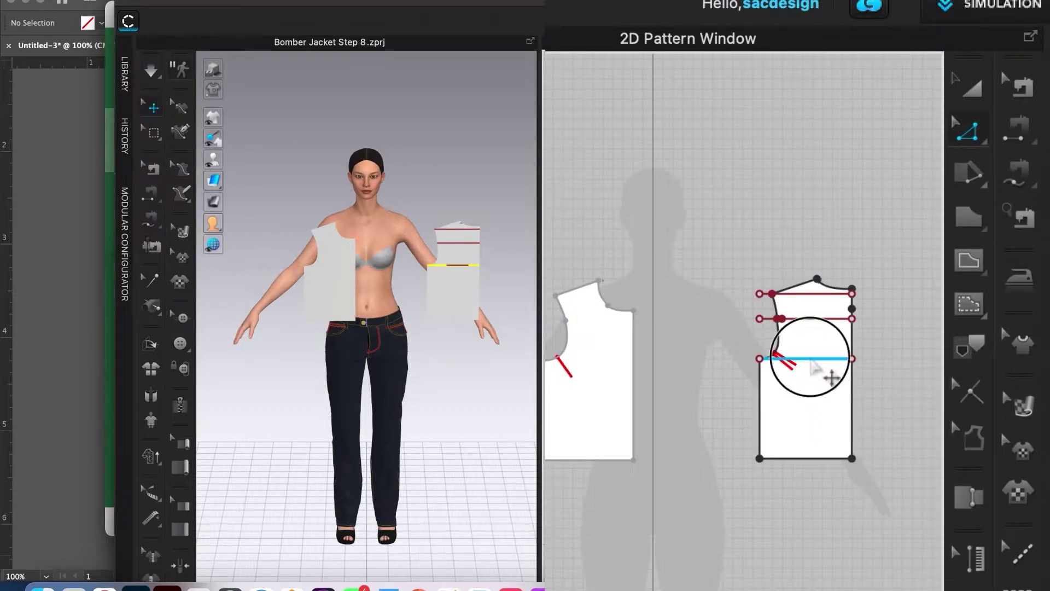
# Delete the remaining horizontal lines, including the 7.000 and top 8.000 lines and the short armhole line.
pyautogui.press('Delete')
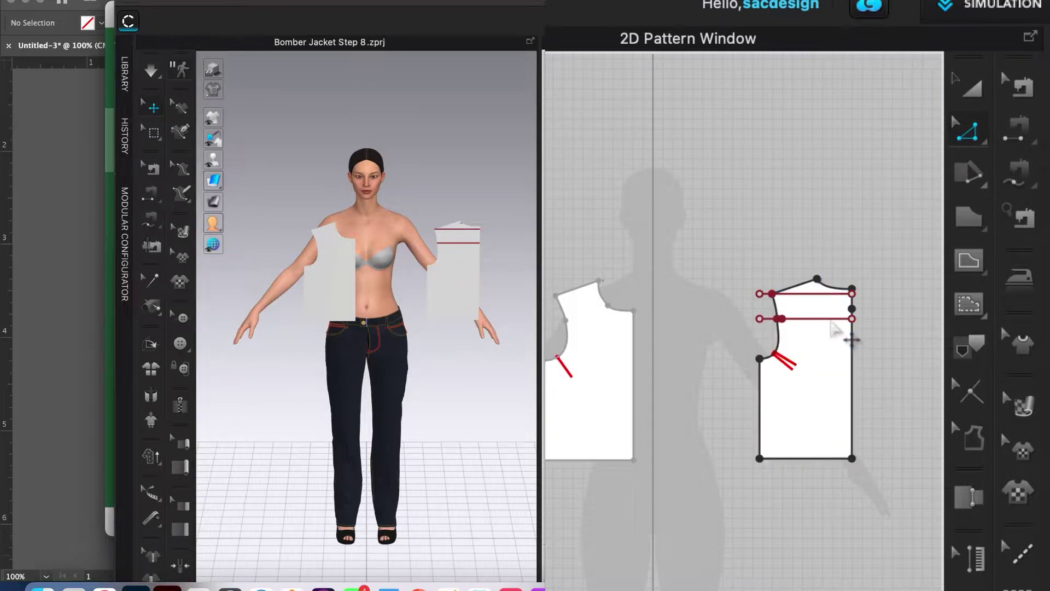
pyautogui.click(831, 322)
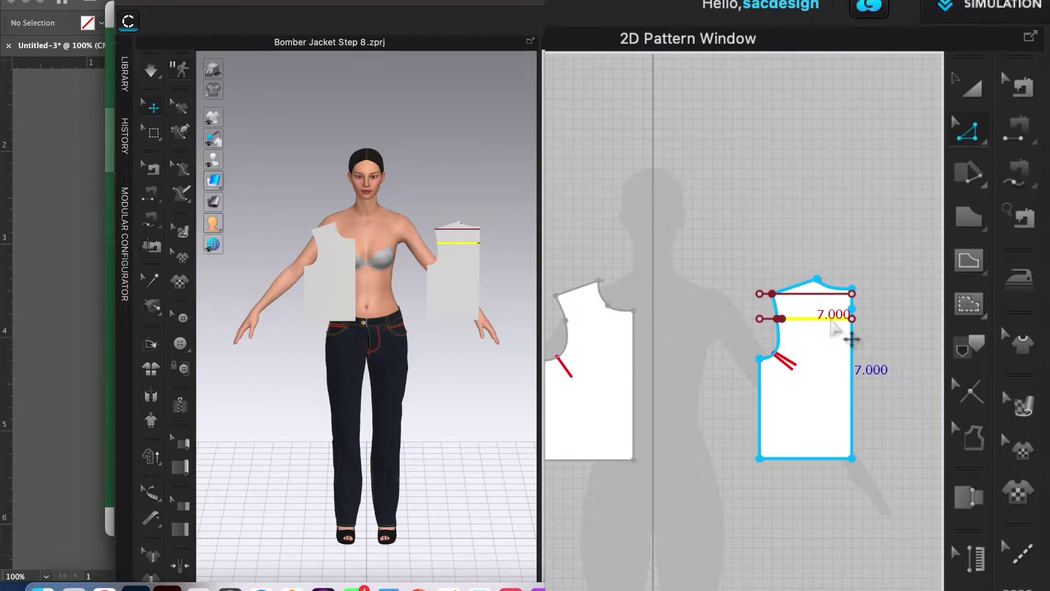
pyautogui.press('Delete')
pyautogui.click(821, 296)
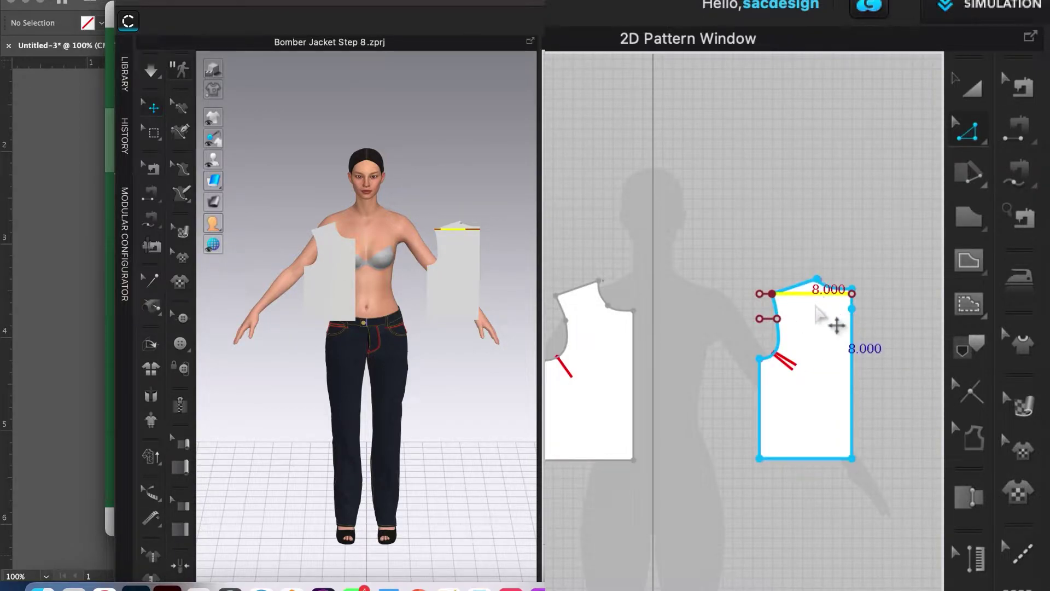
pyautogui.press('Delete')
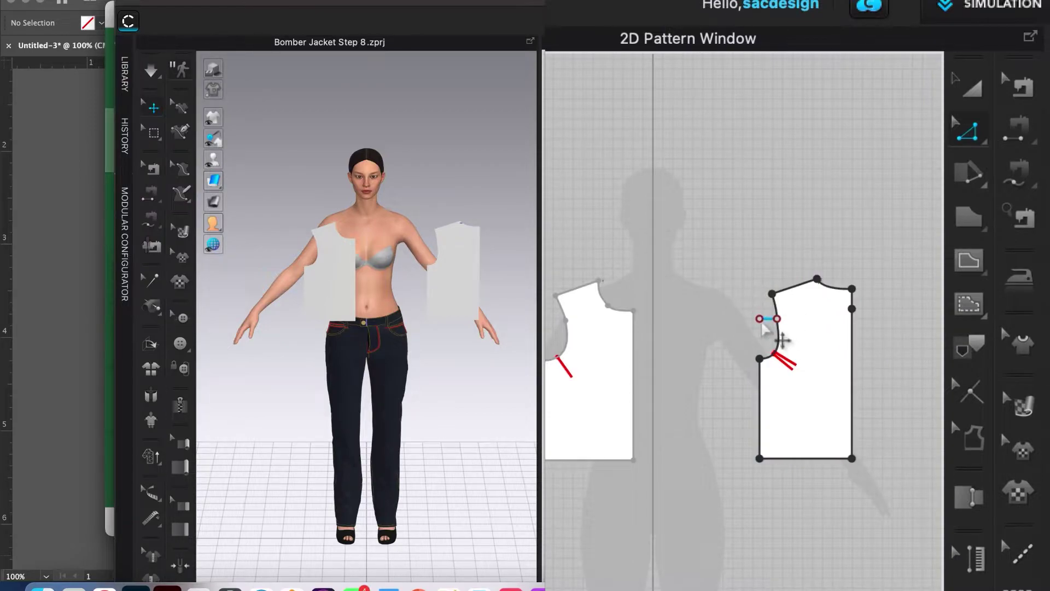
pyautogui.click(766, 320)
pyautogui.press('Delete')
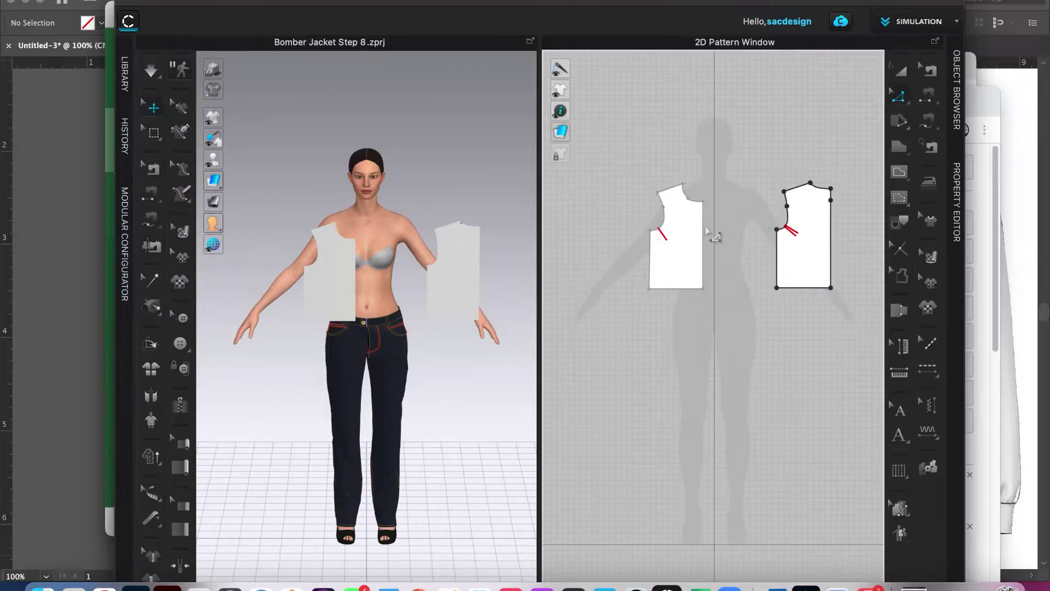
# Unlock all pattern outlines, zoom into the left bodice armhole and select the Notch tool.
pyautogui.rightClick(687, 243)
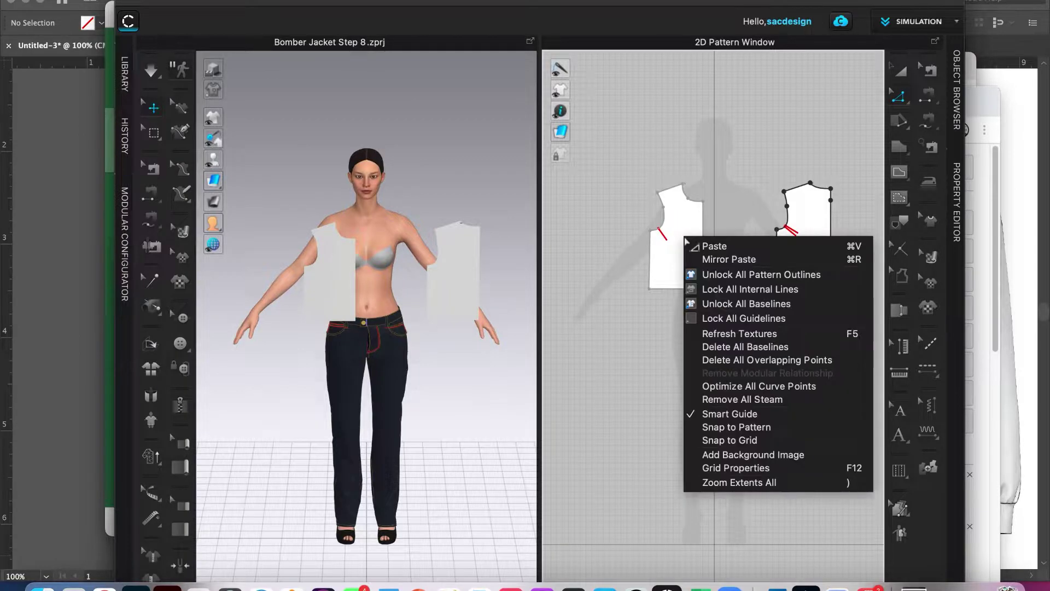
pyautogui.click(784, 277)
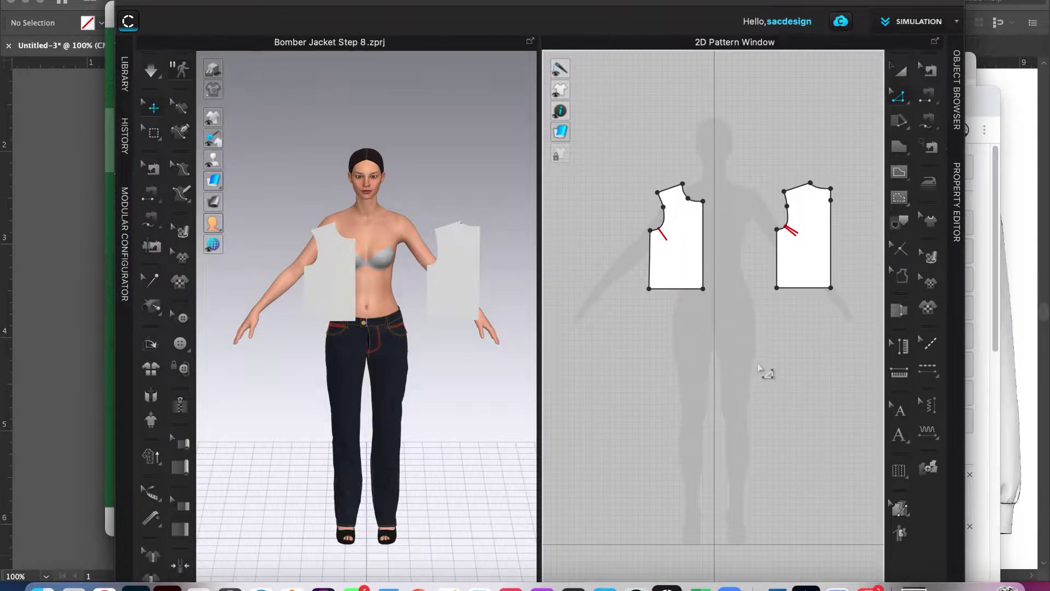
pyautogui.scroll(1, 638, 211)
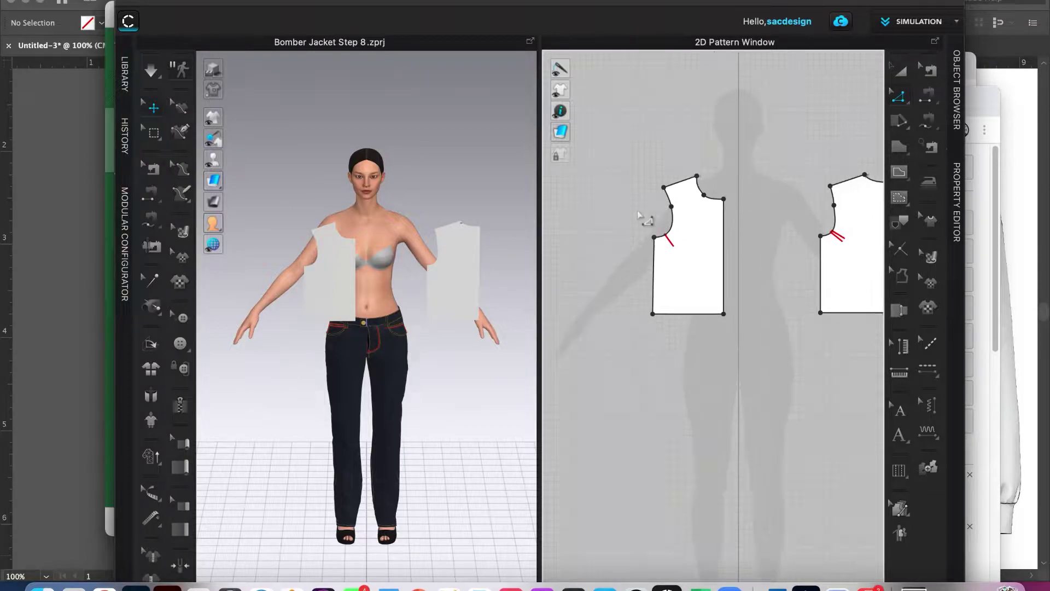
pyautogui.scroll(2, 640, 215)
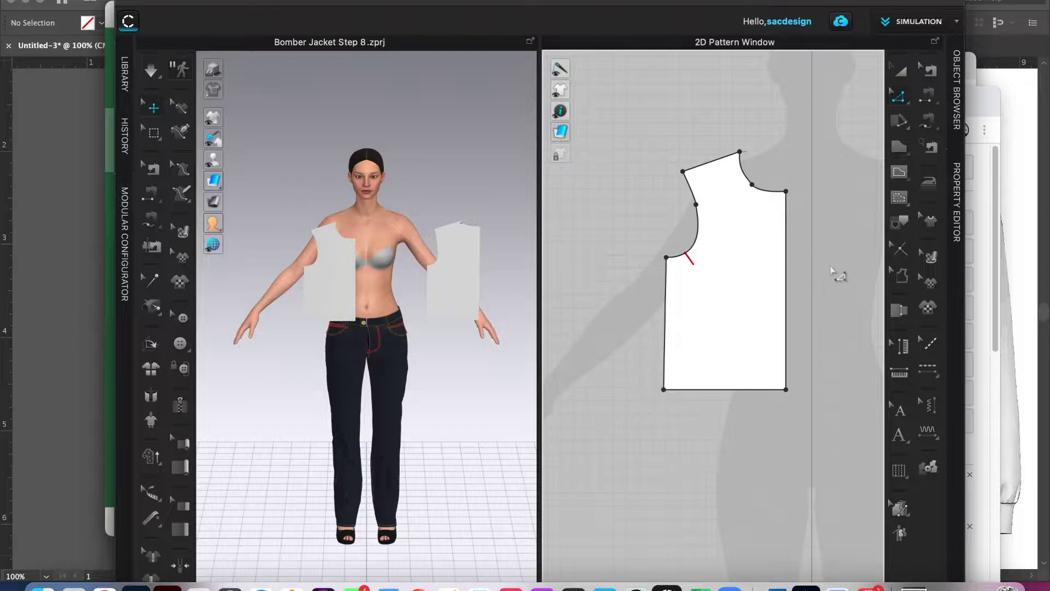
pyautogui.click(901, 253)
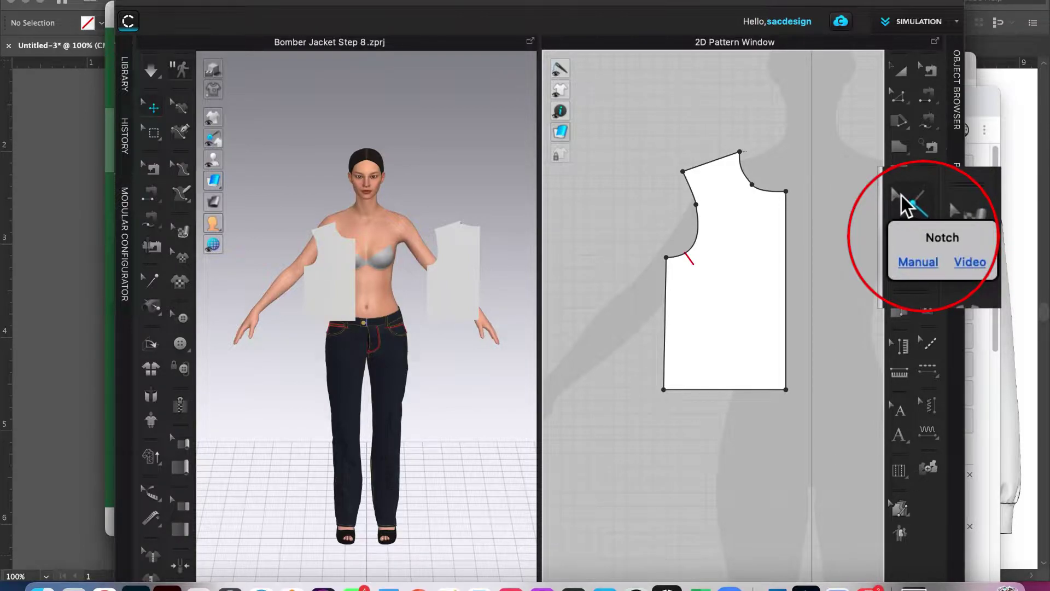
pyautogui.click(900, 249)
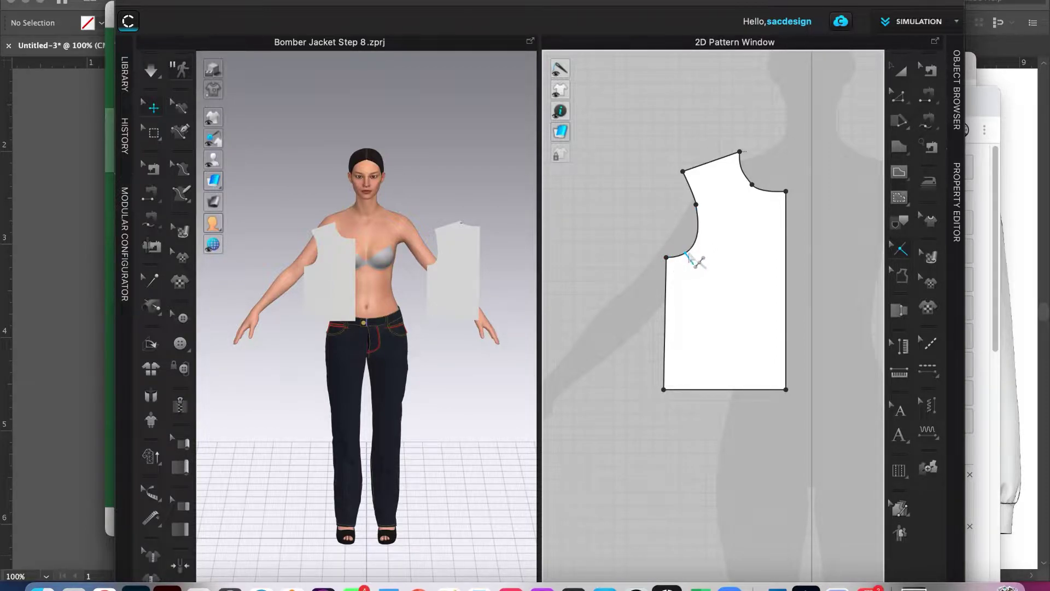
pyautogui.click(687, 254)
pyautogui.rightClick(680, 255)
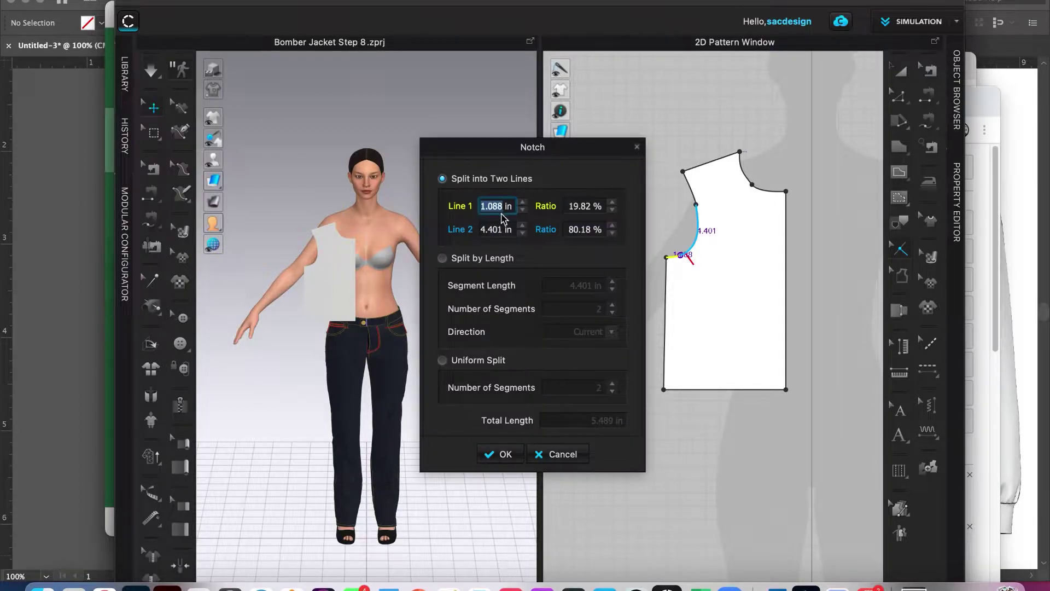
pyautogui.click(558, 456)
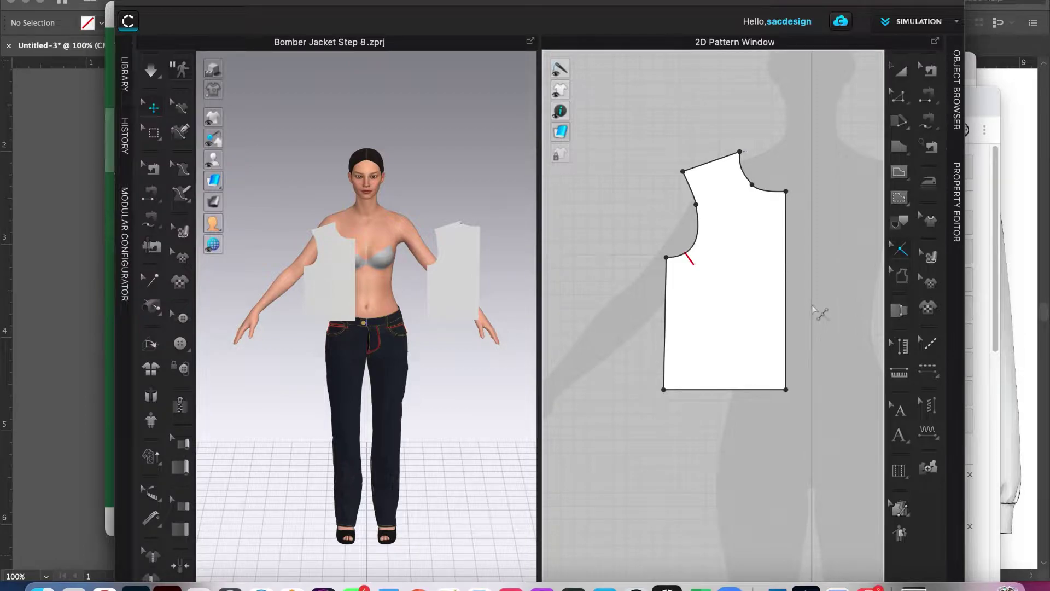
# Read the right bodice armhole notch distances in Edit Curve Point, then zoom out to the full layout.
pyautogui.hscroll(-5, 813, 310)
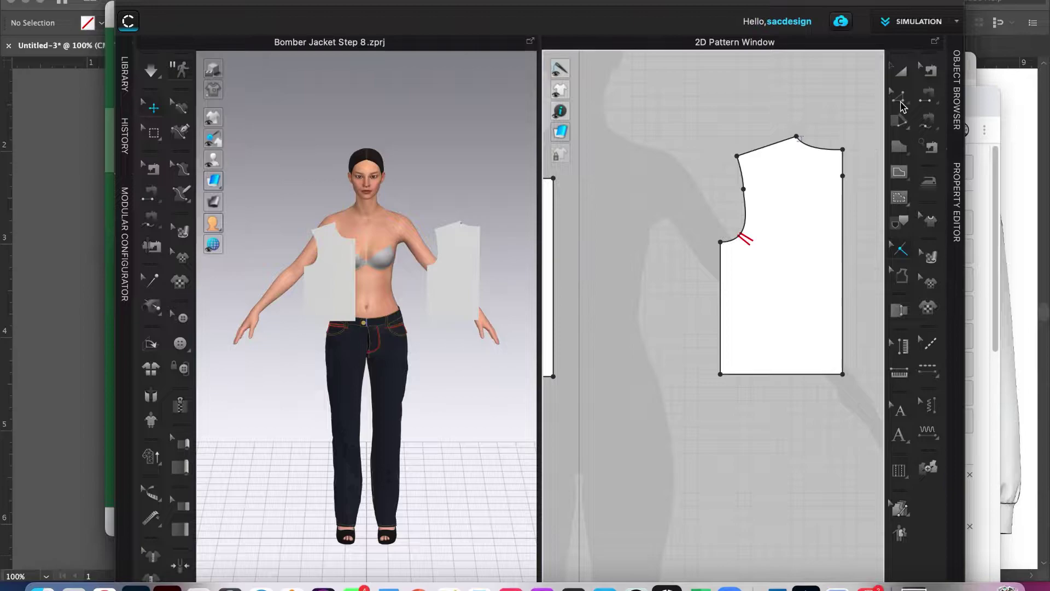
pyautogui.press('c')
pyautogui.click(743, 250)
pyautogui.scroll(5, 744, 249)
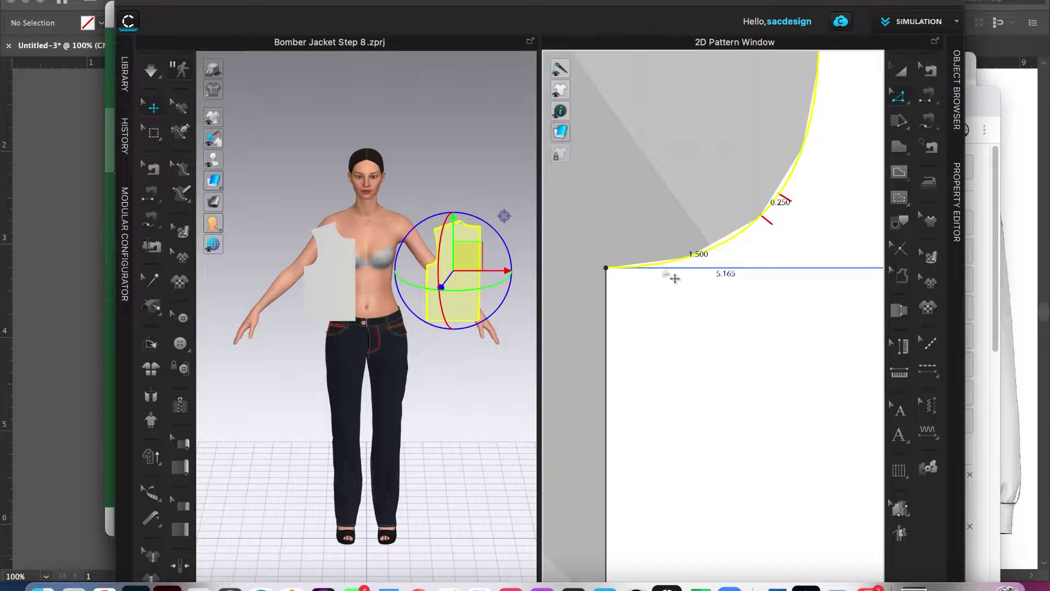
pyautogui.scroll(-5, 665, 276)
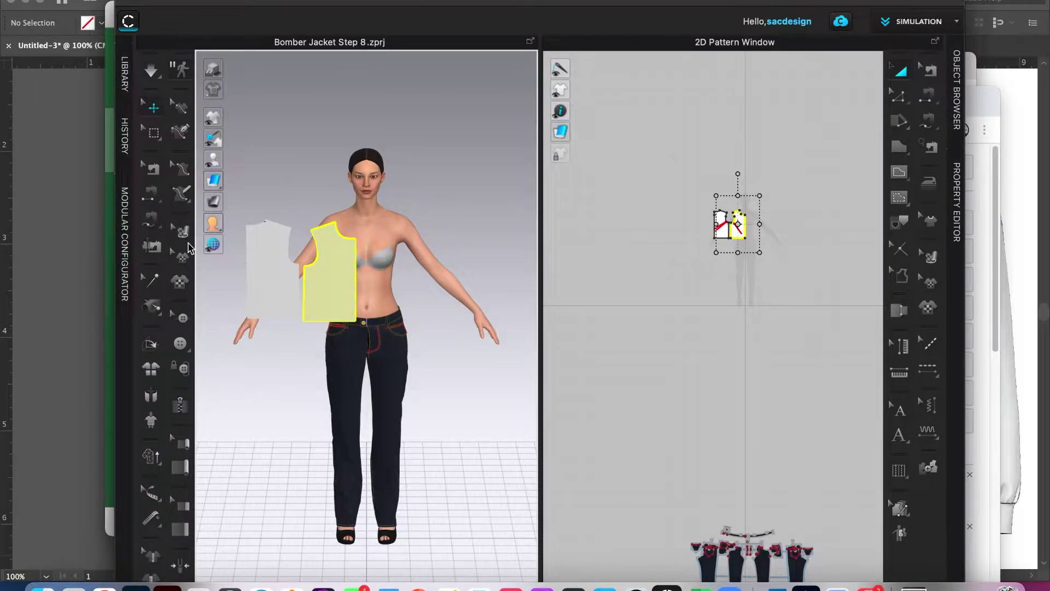
# Show arrangement points, place the front bodice on the chest point, and select the second piece.
pyautogui.moveTo(215, 159)
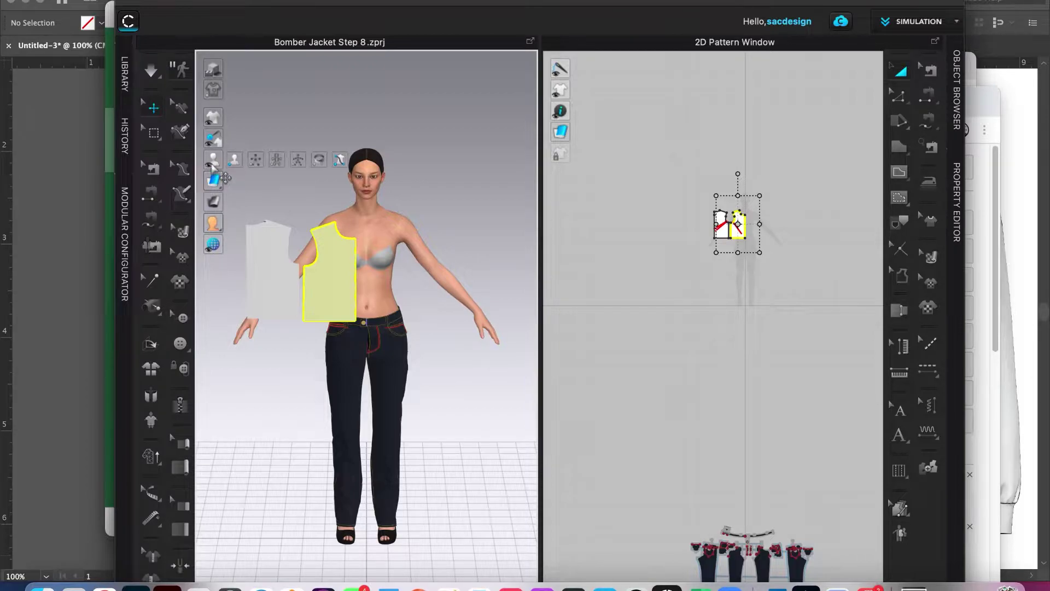
pyautogui.click(254, 160)
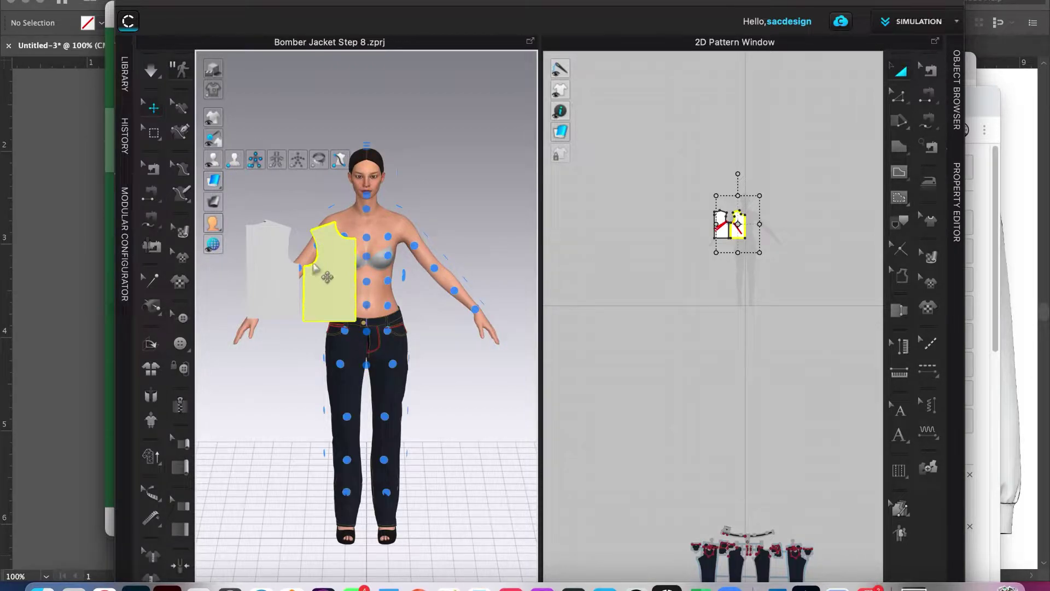
pyautogui.click(317, 293)
pyautogui.click(367, 285)
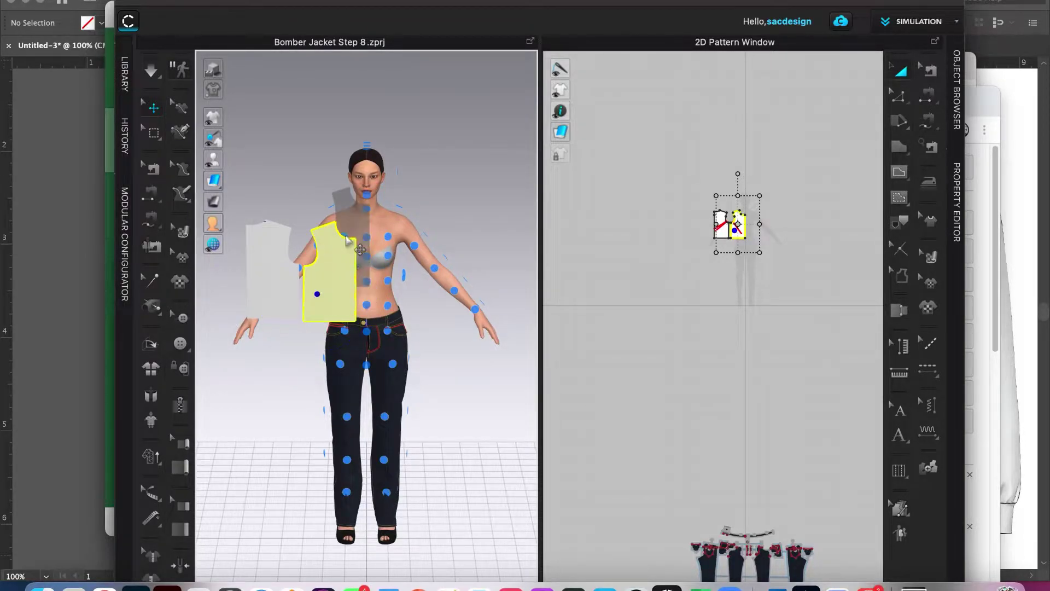
pyautogui.click(347, 240)
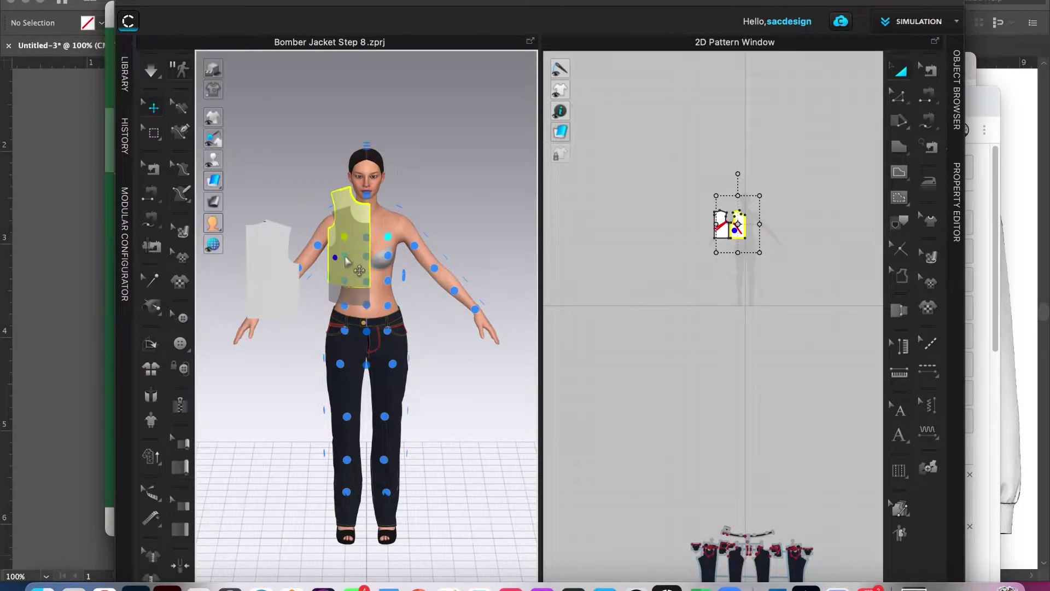
pyautogui.click(358, 289)
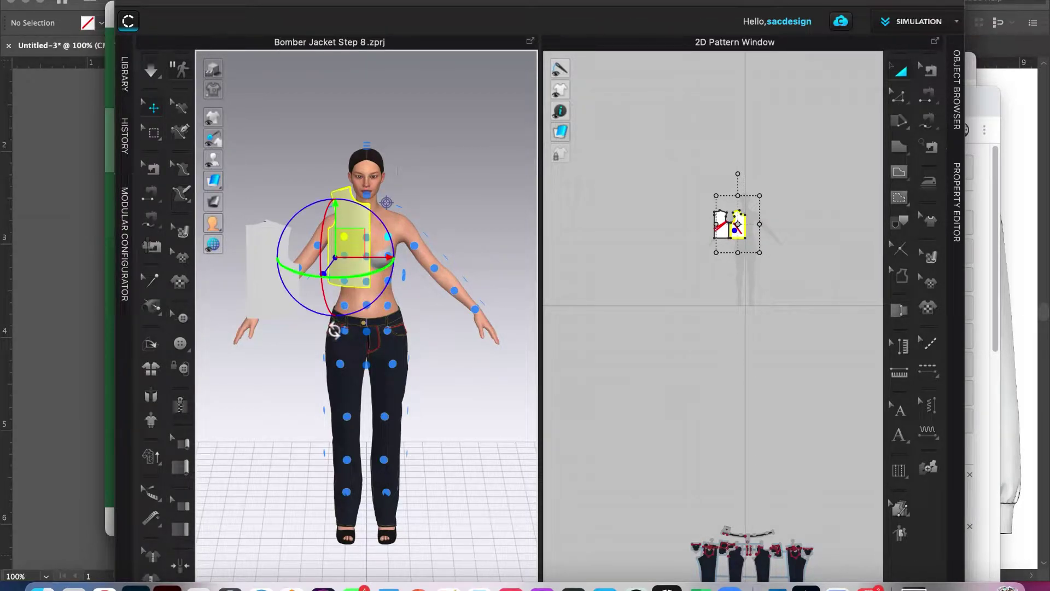
pyautogui.click(348, 418)
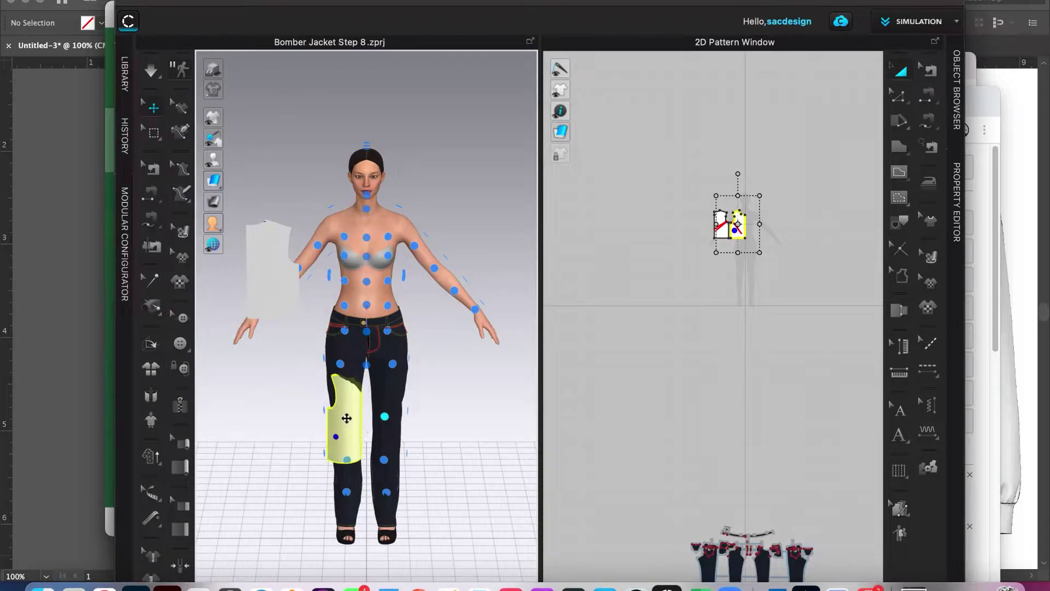
pyautogui.click(345, 260)
# Place the second bodice piece on the avatar's back arrangement point.
pyautogui.click(276, 298)
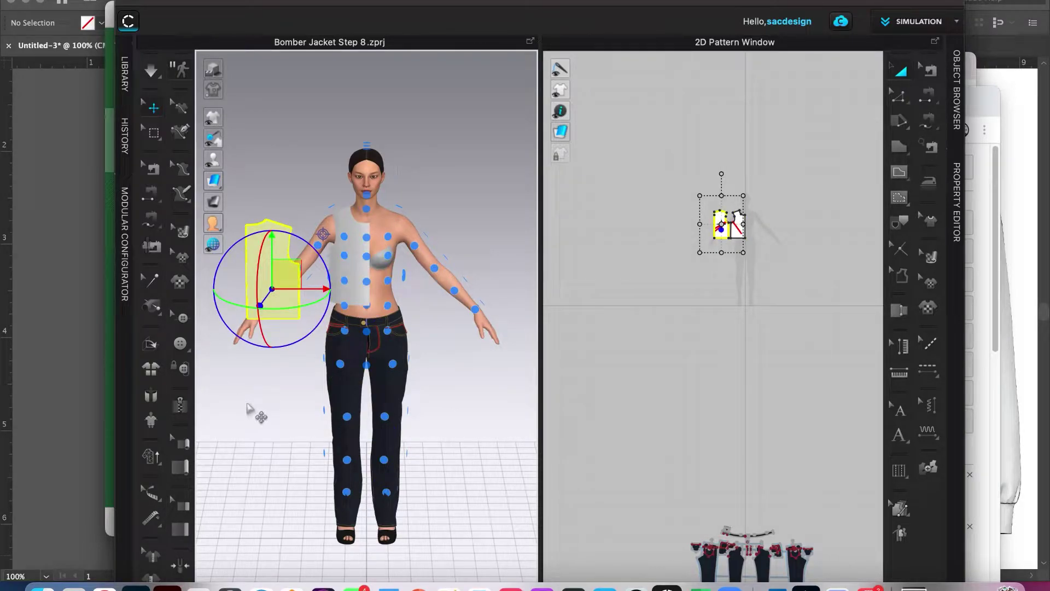
pyautogui.press('8')
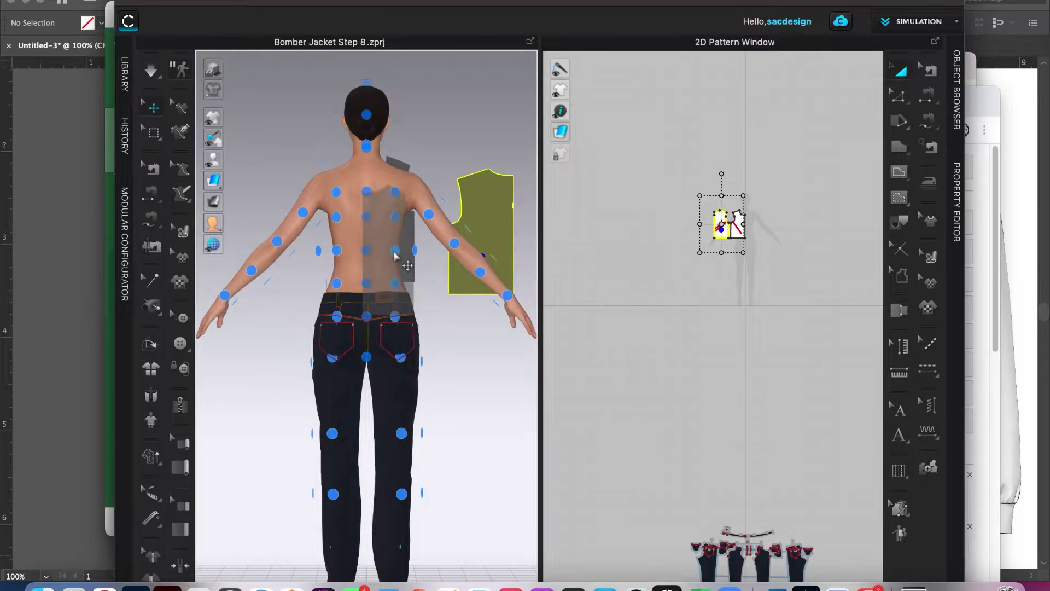
pyautogui.click(396, 220)
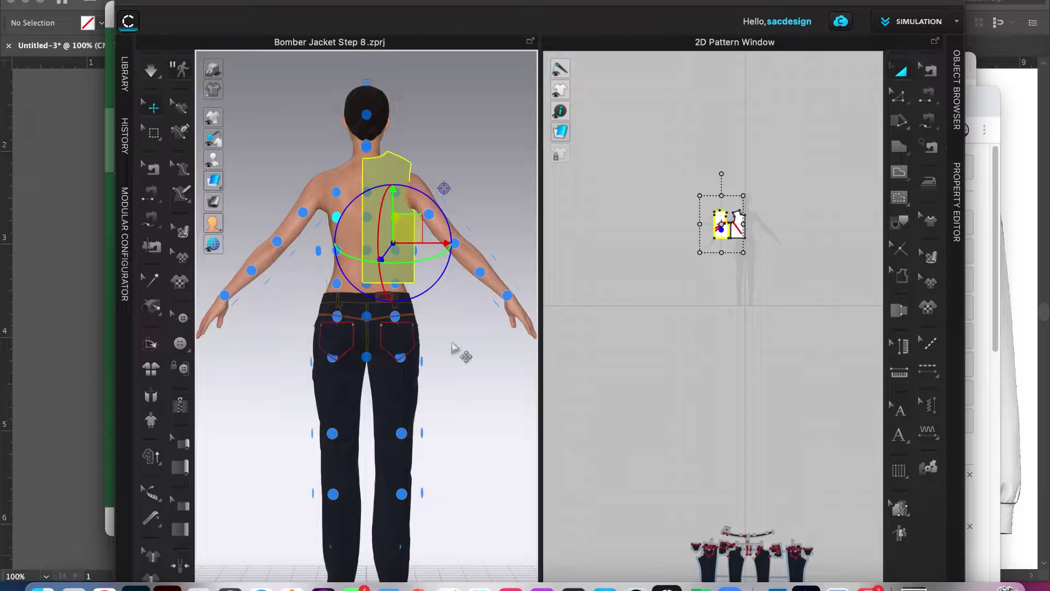
pyautogui.press('6')
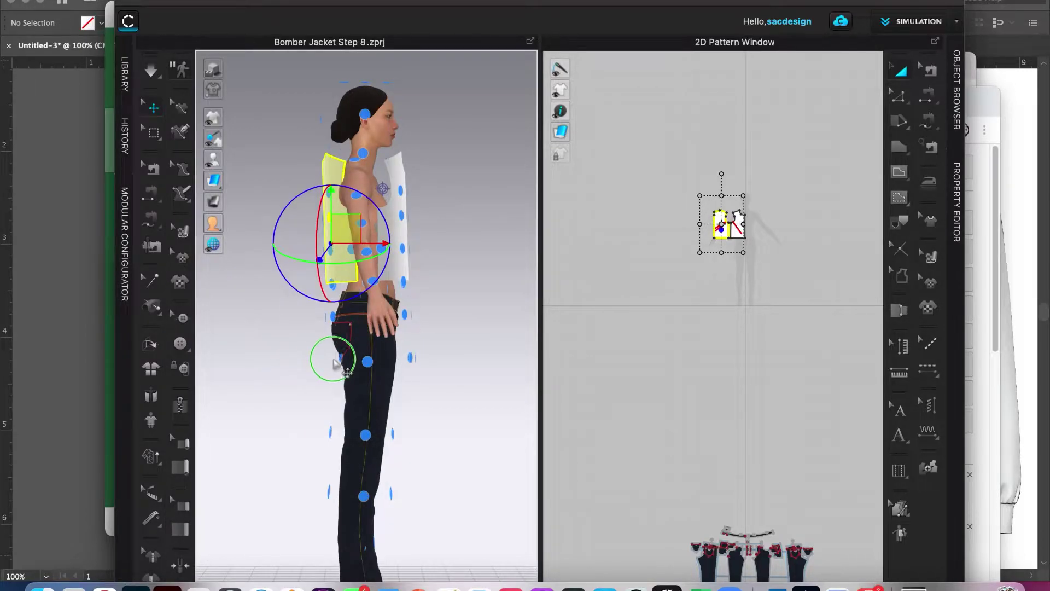
pyautogui.press('2')
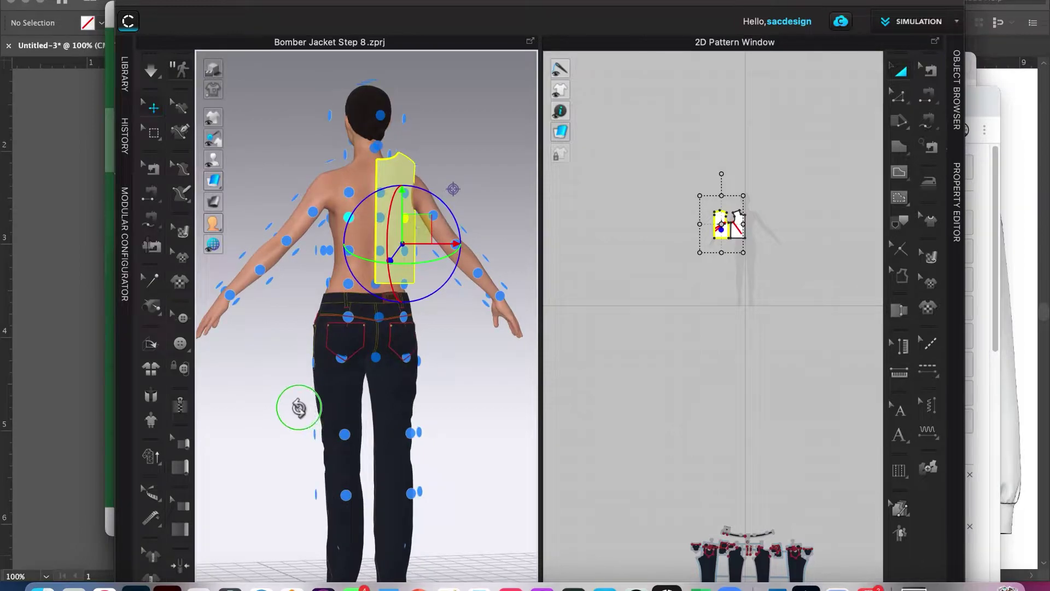
# From a side view, drag the back piece's gizmo to sit it further behind the torso.
pyautogui.moveTo(271, 407); pyautogui.dragTo(204, 424, button='right')
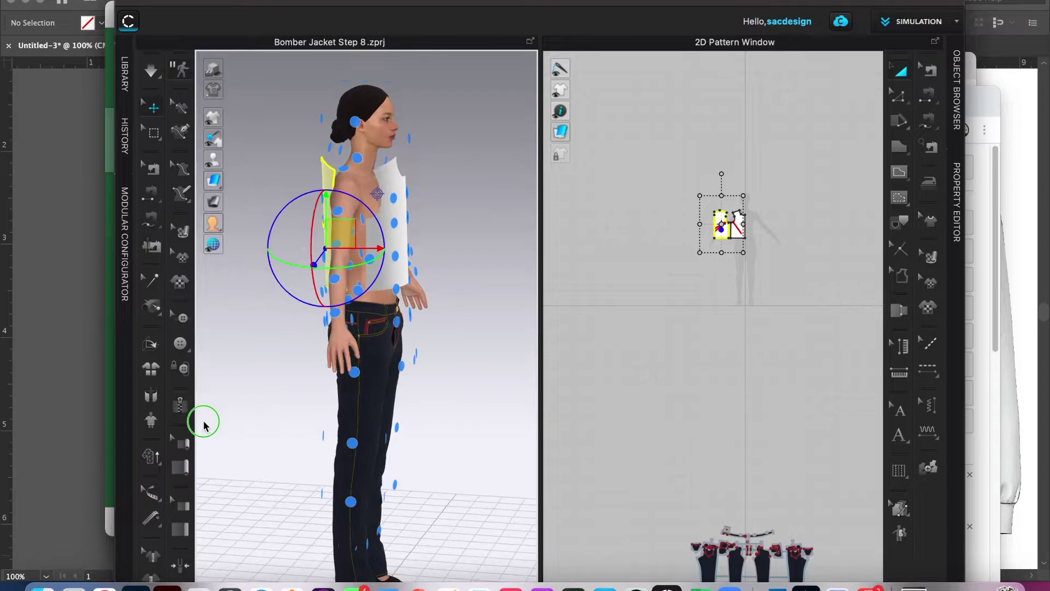
pyautogui.press('6')
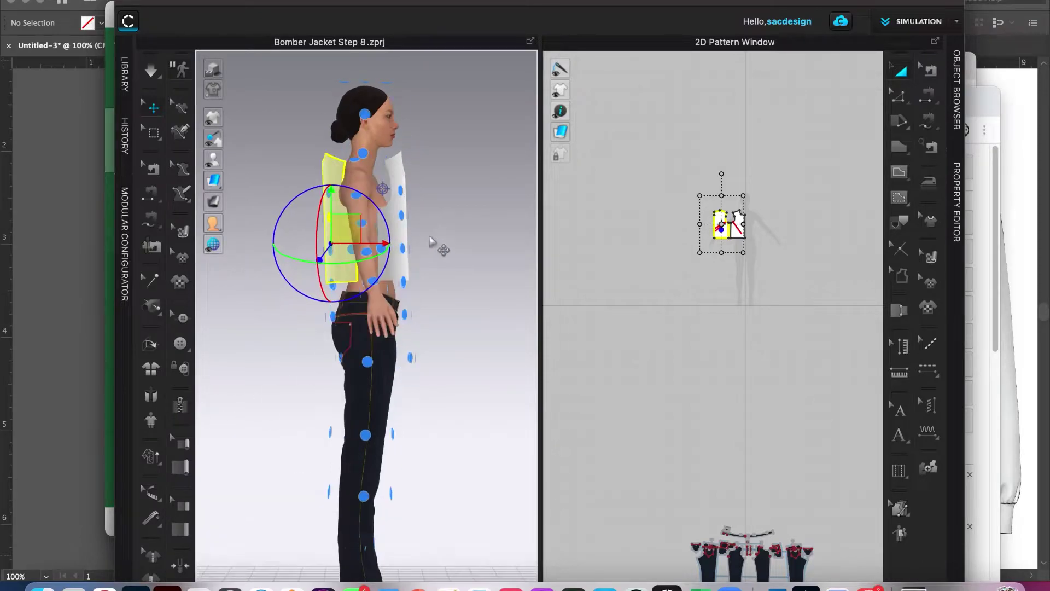
pyautogui.click(368, 246)
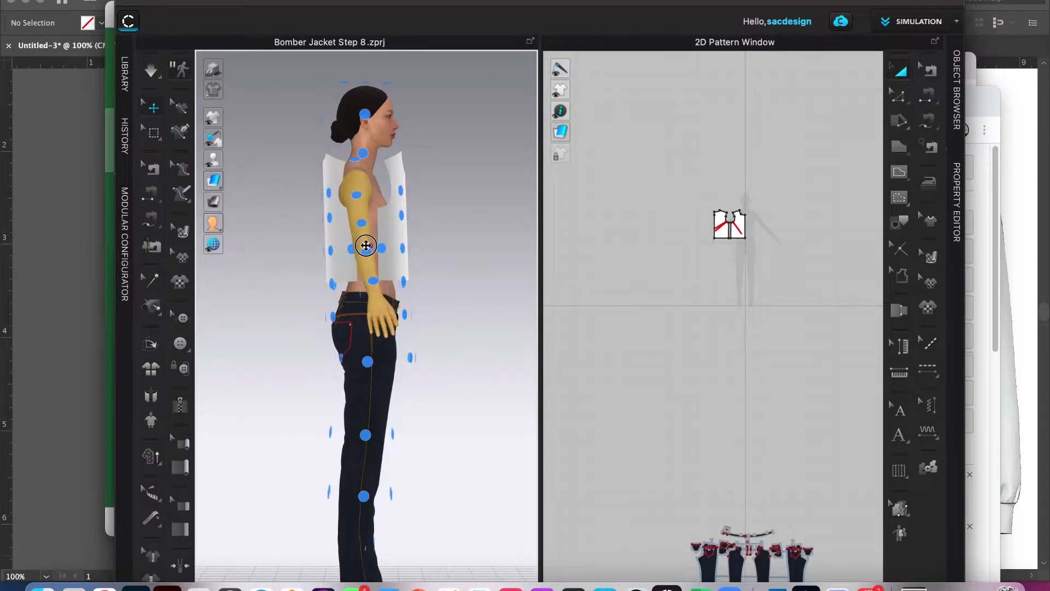
pyautogui.click(336, 229)
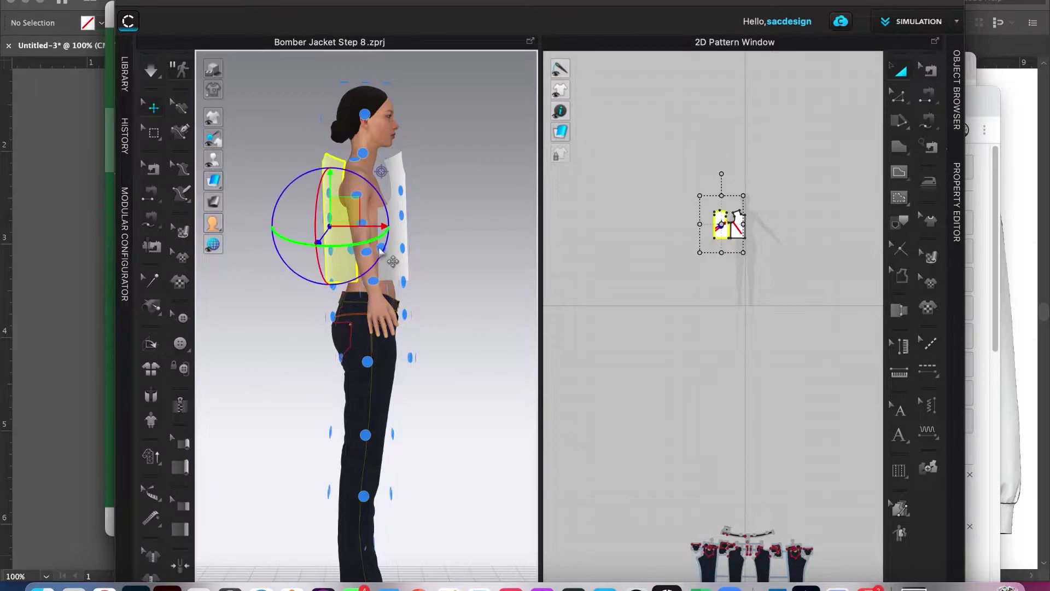
pyautogui.click(335, 228)
pyautogui.click(334, 228)
pyautogui.moveTo(218, 162)
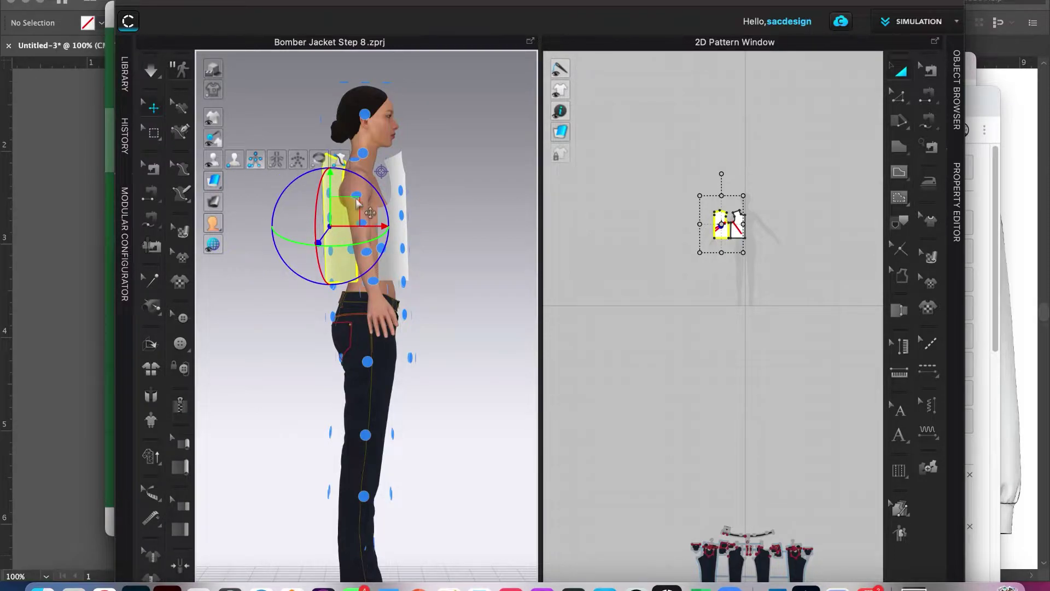
pyautogui.moveTo(373, 224); pyautogui.dragTo(370, 228)
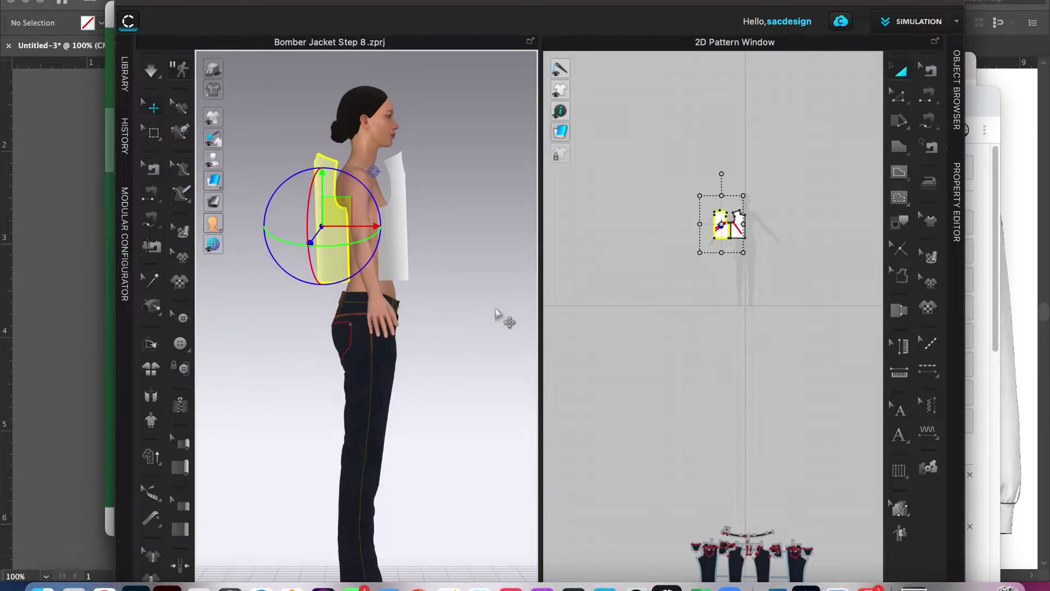
# With Segment Sewing, join the back and front bodice side edges and shoulder edges.
pyautogui.scroll(5, 769, 195)
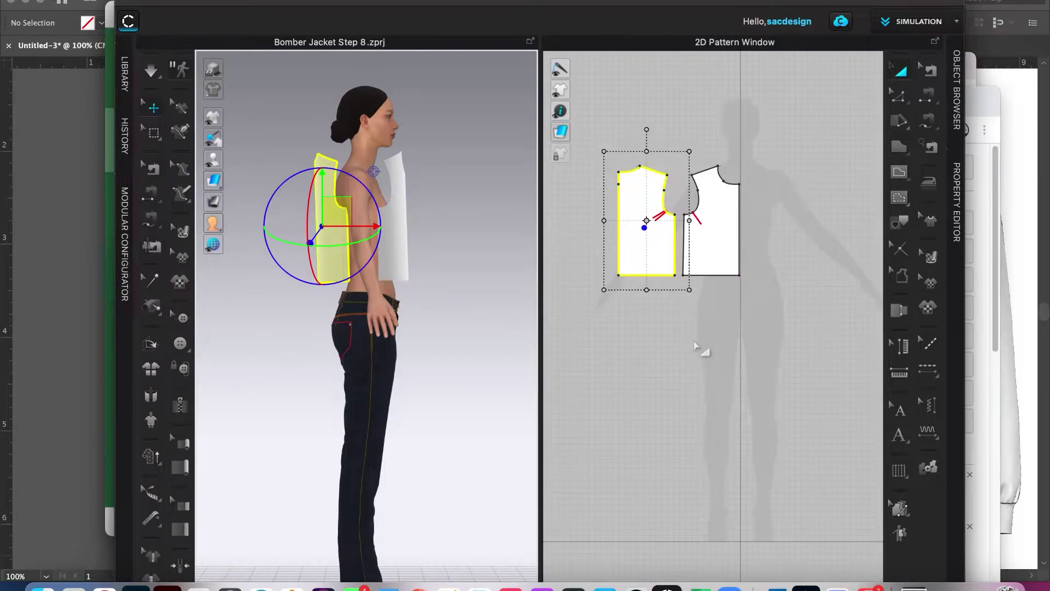
pyautogui.click(933, 101)
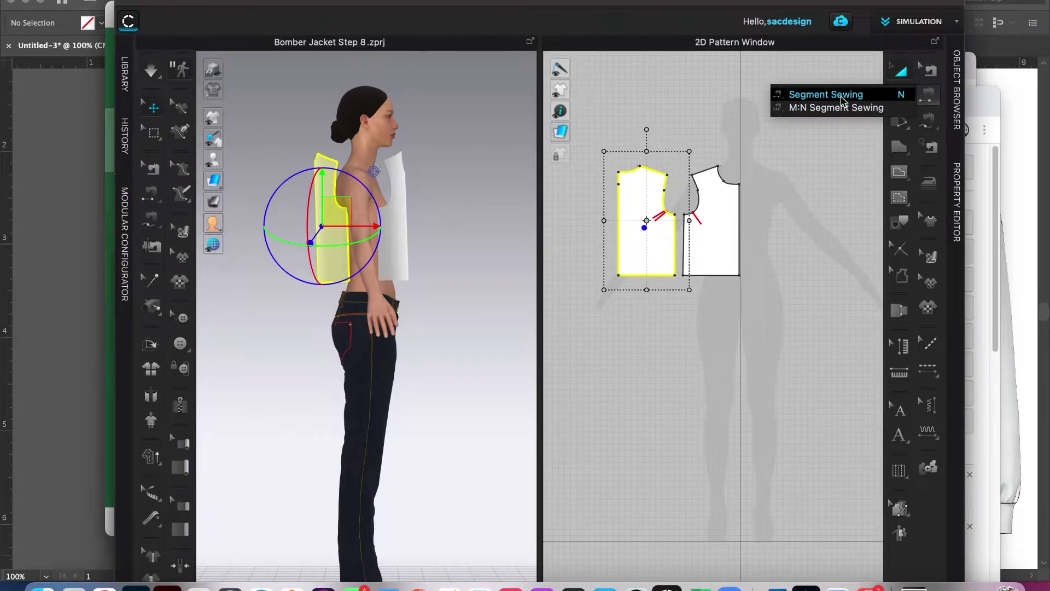
pyautogui.click(826, 95)
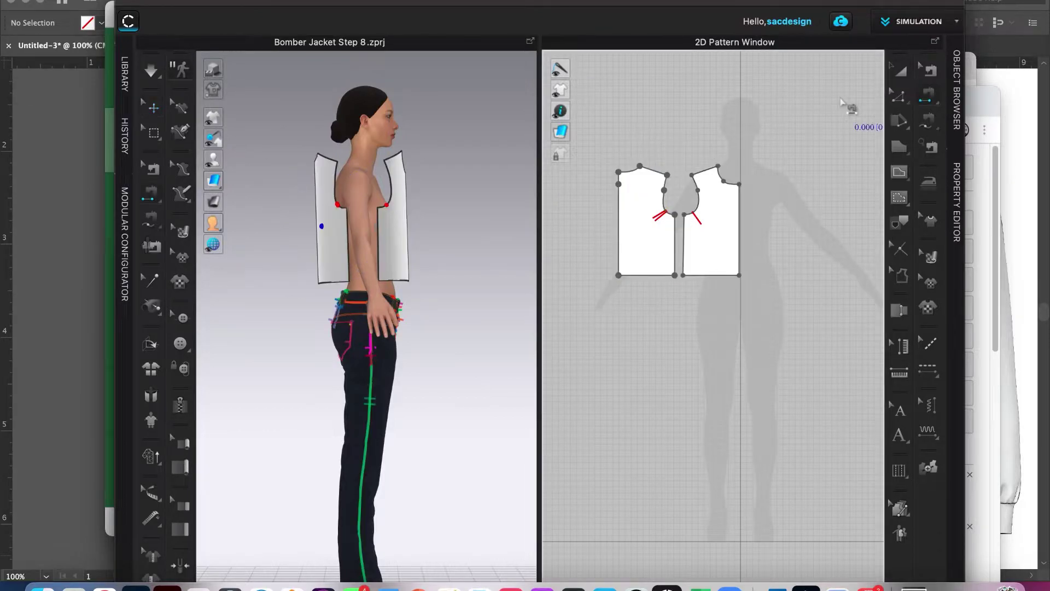
pyautogui.click(676, 246)
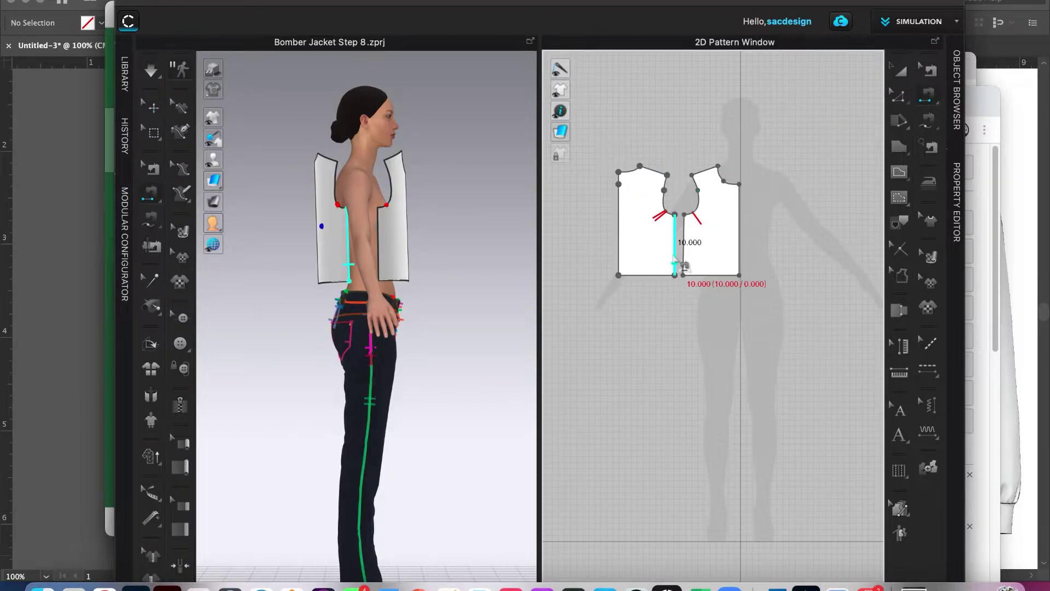
pyautogui.click(684, 256)
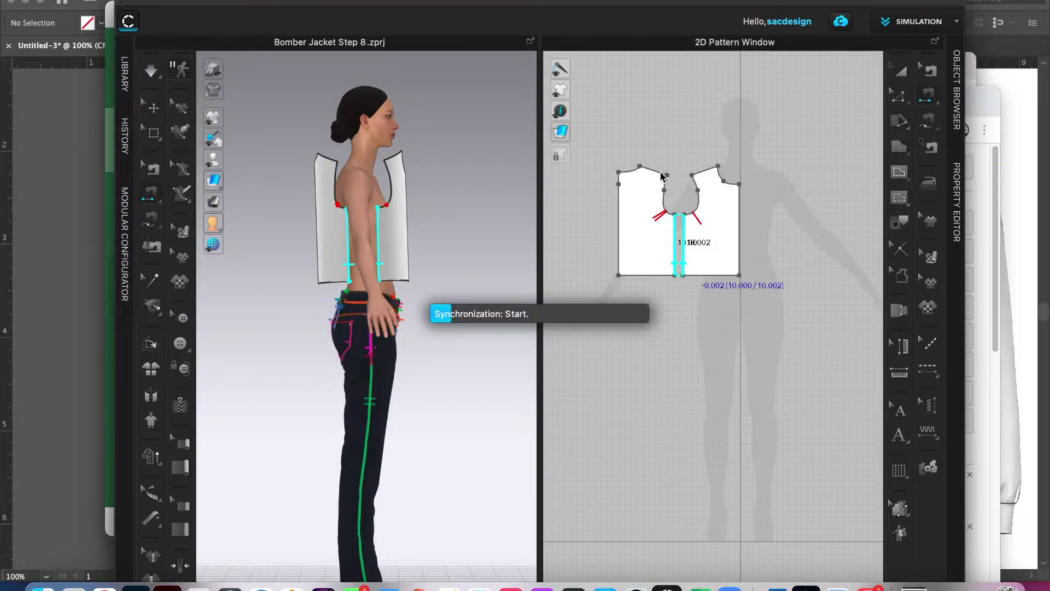
pyautogui.click(658, 172)
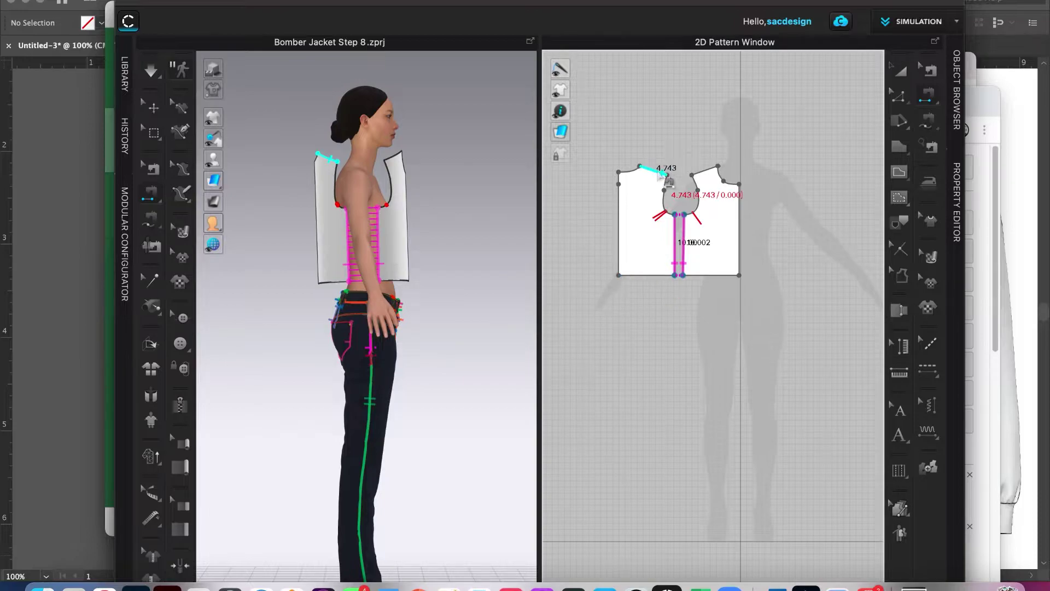
pyautogui.click(707, 172)
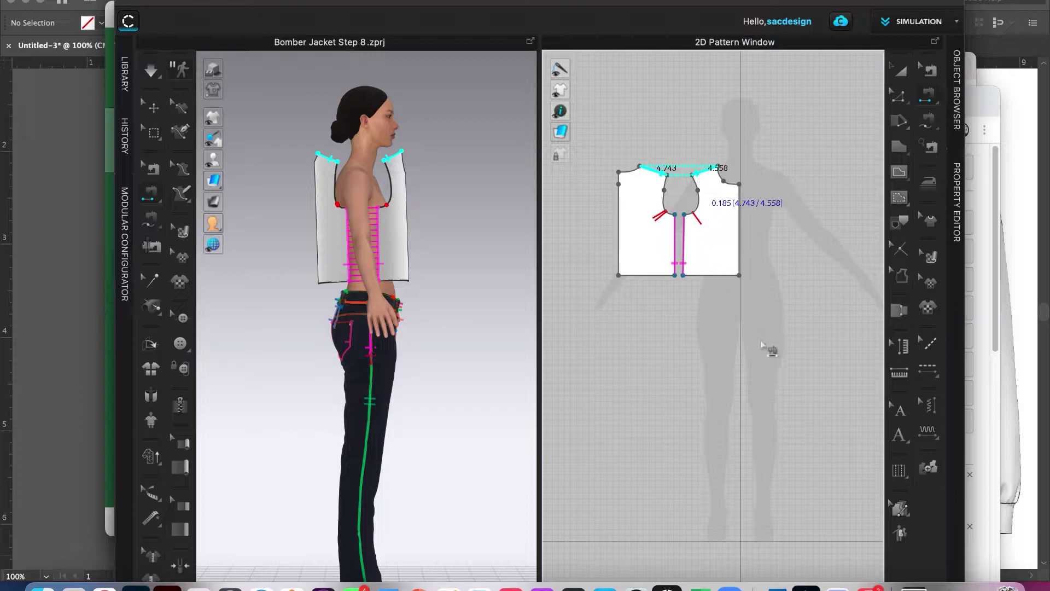
pyautogui.click(743, 362)
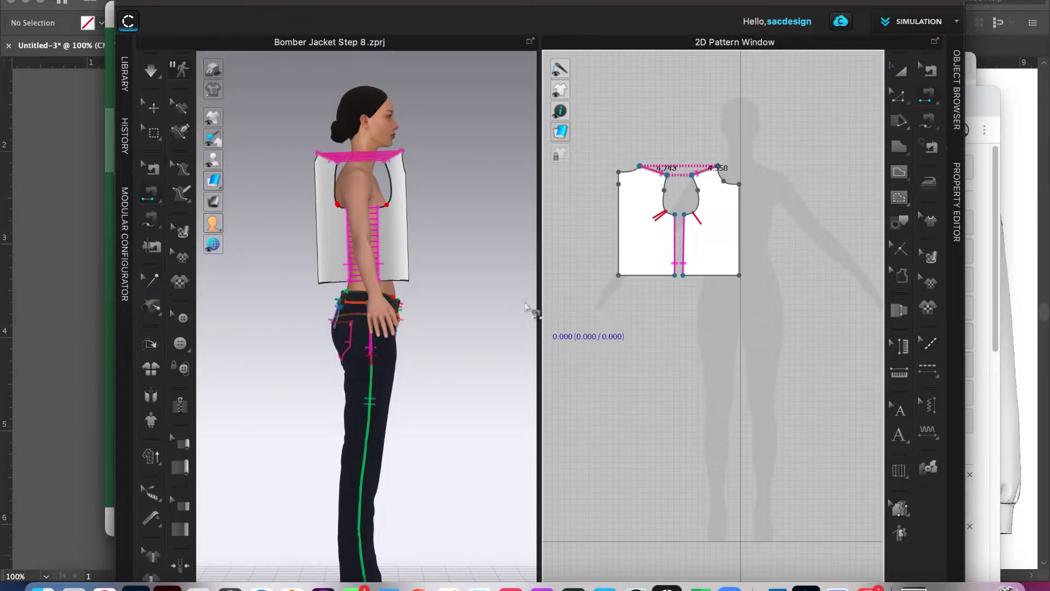
pyautogui.press('a')
pyautogui.press('2')
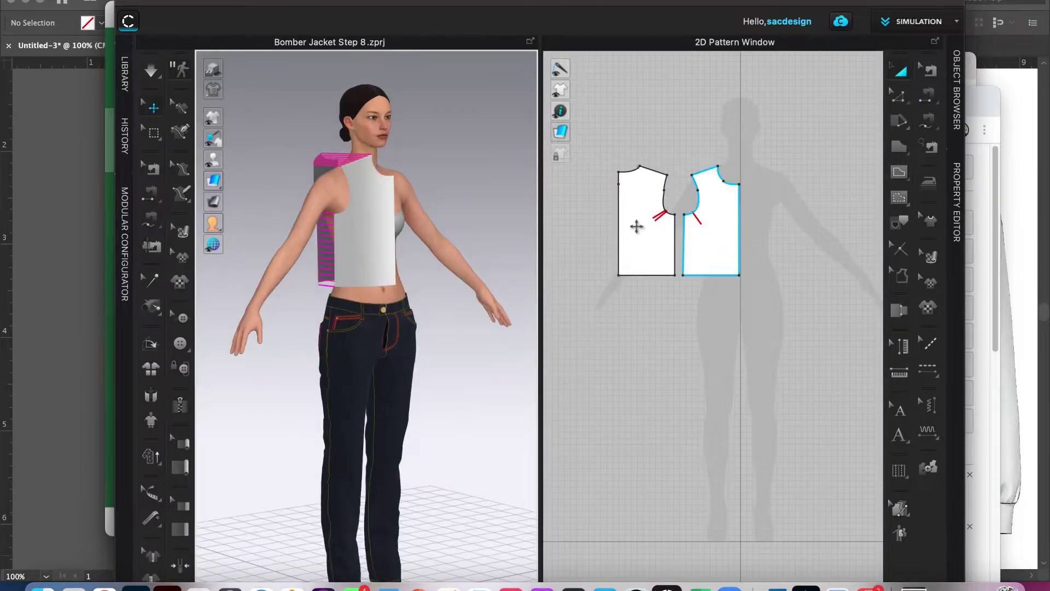
pyautogui.moveTo(602, 145); pyautogui.dragTo(754, 331)
pyautogui.rightClick(657, 236)
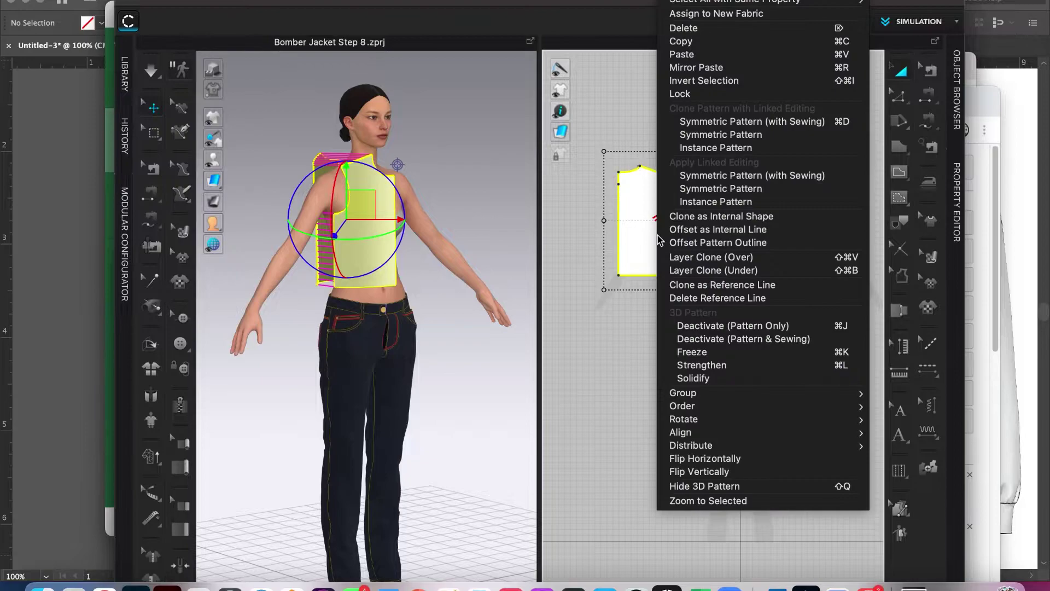
pyautogui.click(755, 123)
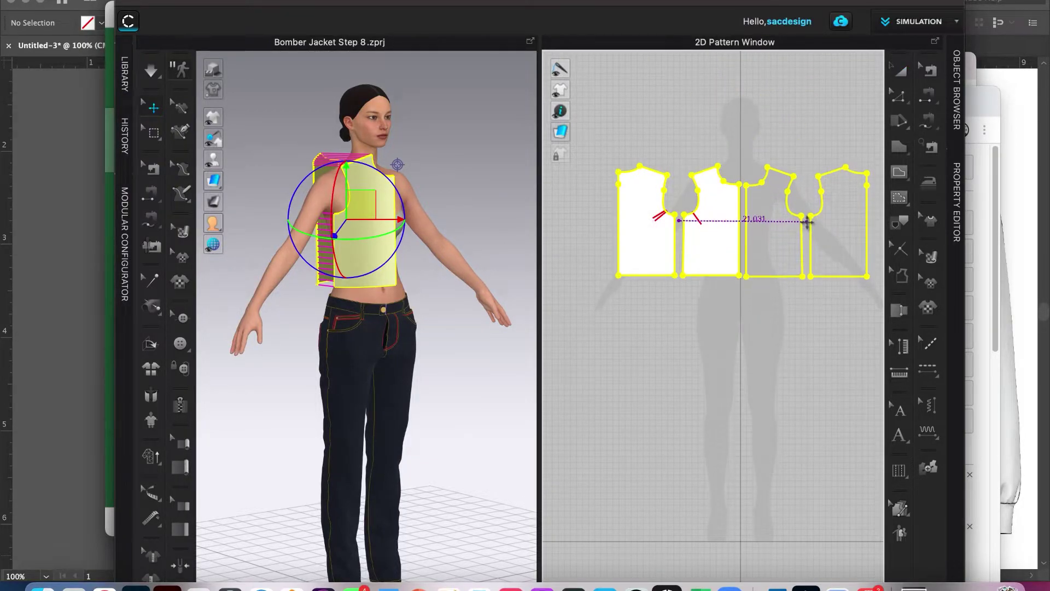
pyautogui.click(806, 223)
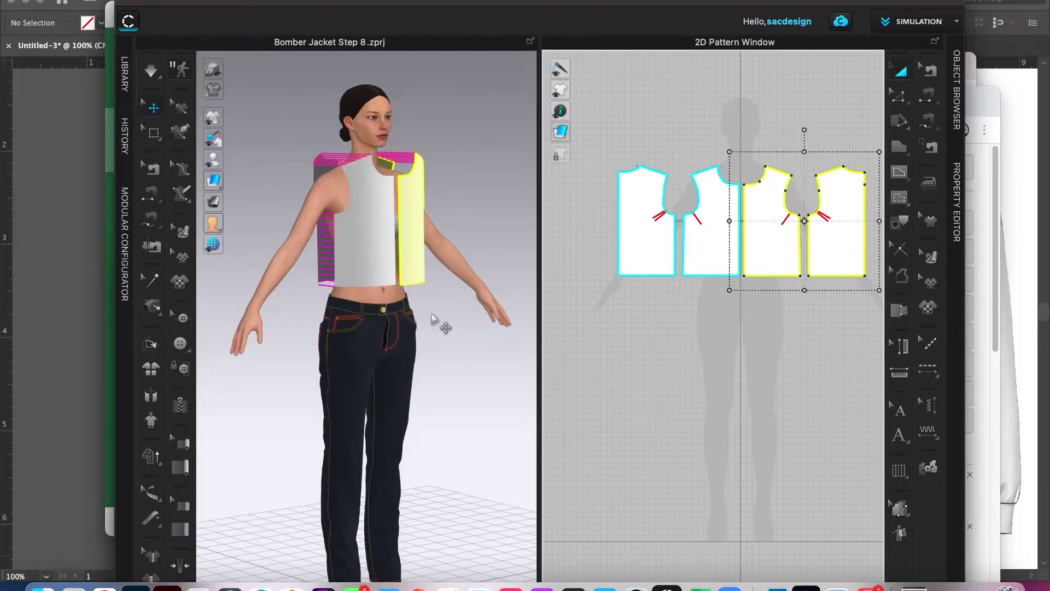
pyautogui.moveTo(364, 328); pyautogui.dragTo(338, 322, button='right')
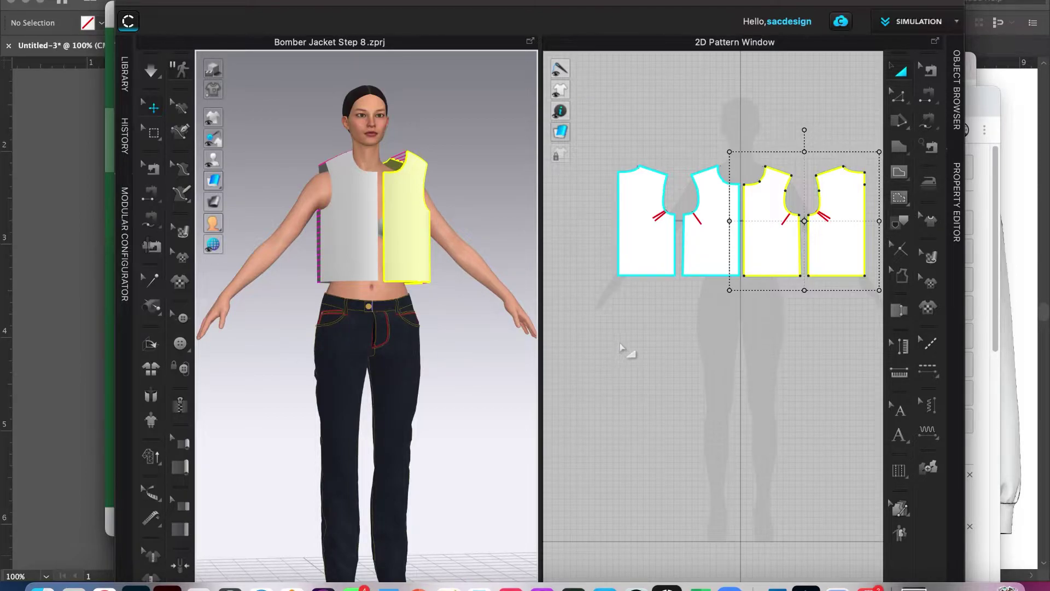
# Sew the center-front seam between the front bodice pieces, cancelling a stray unfinished seam.
pyautogui.scroll(5, 766, 254)
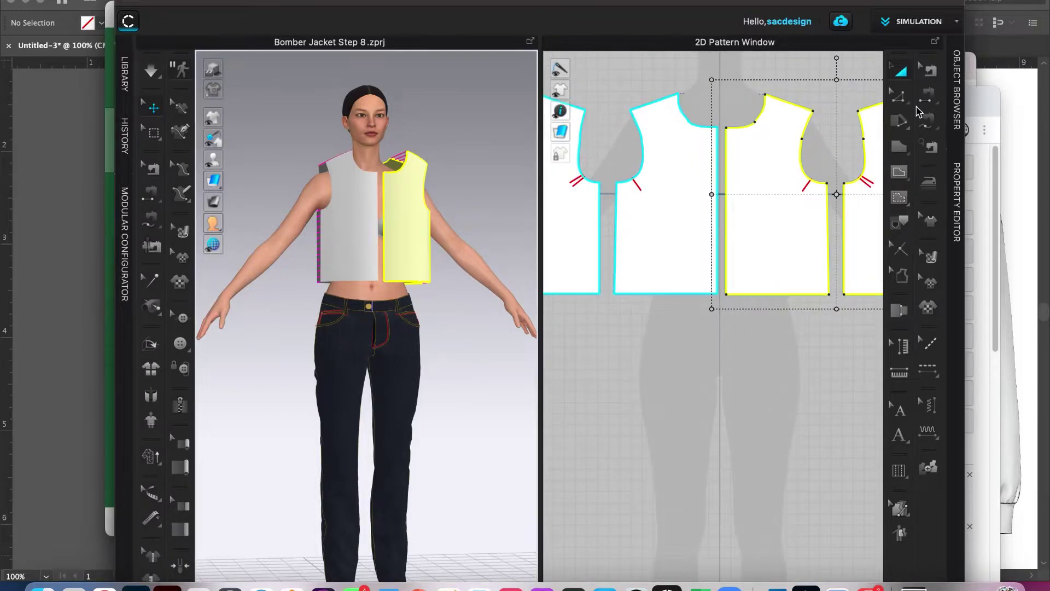
pyautogui.rightClick(710, 320)
pyautogui.press('Escape')
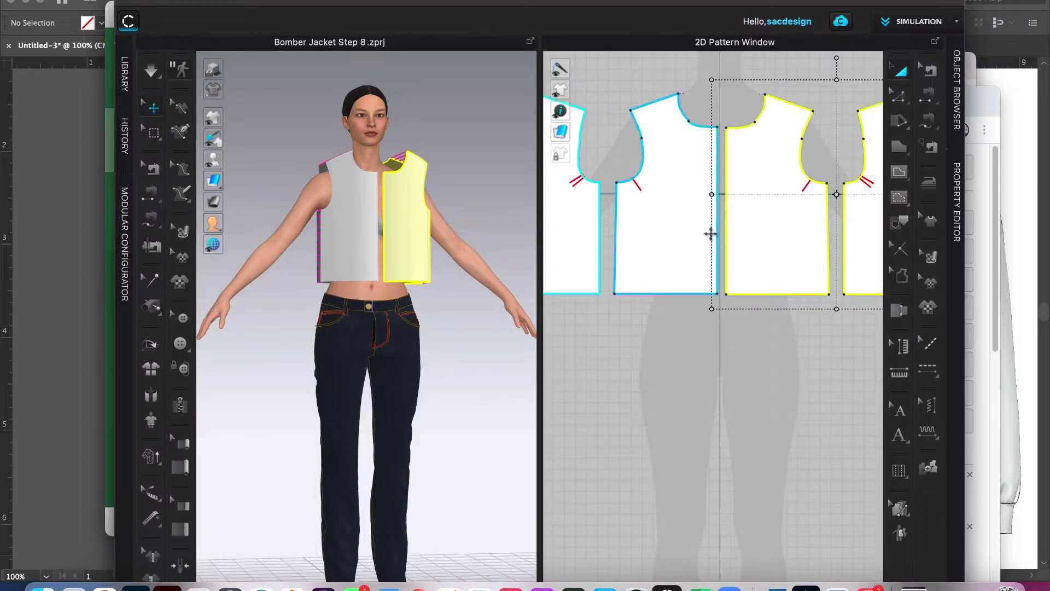
pyautogui.click(931, 99)
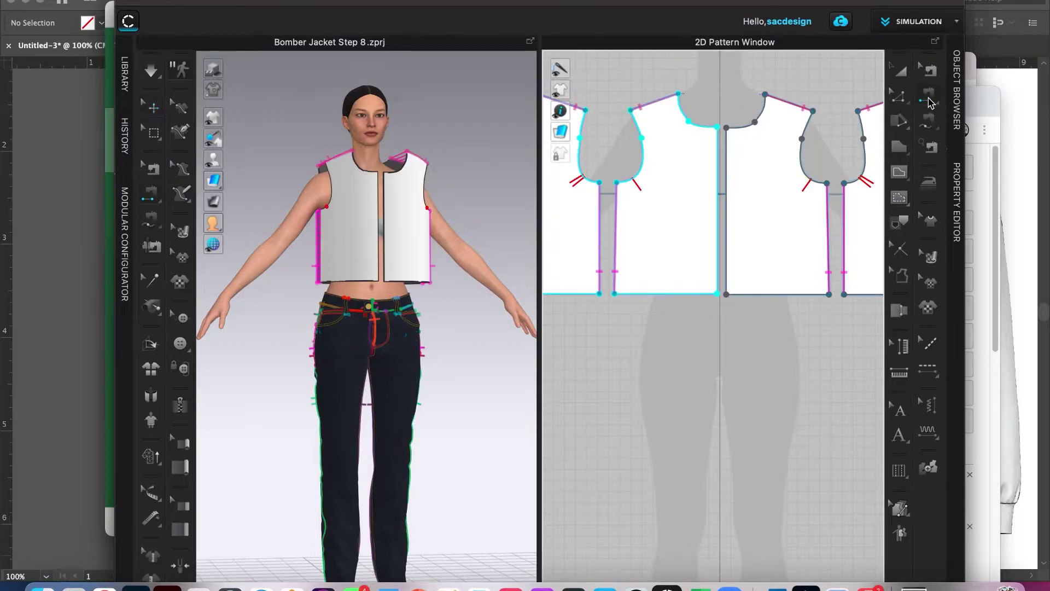
pyautogui.click(727, 164)
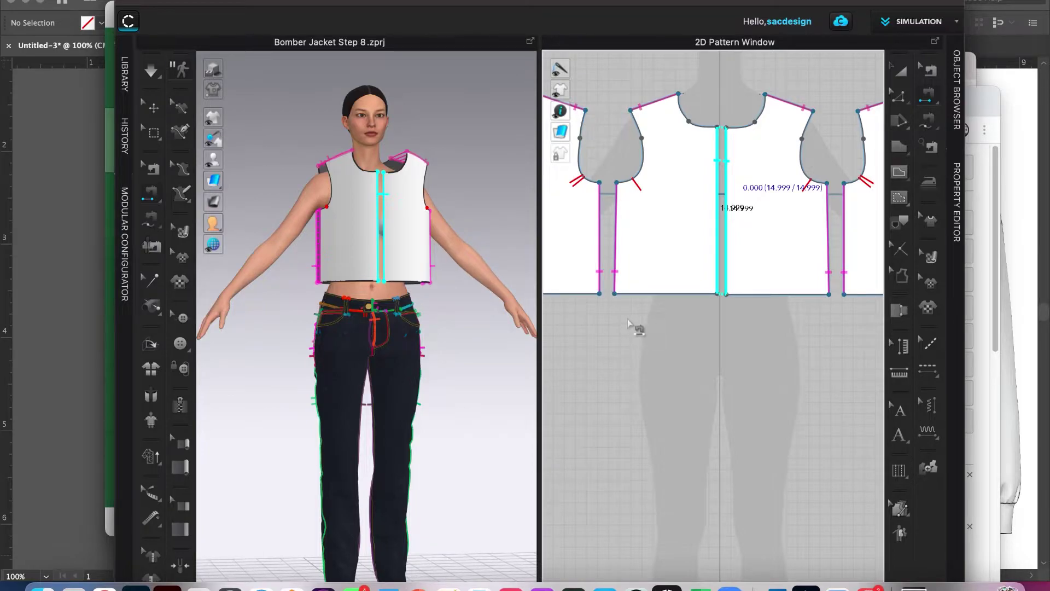
pyautogui.click(601, 290)
pyautogui.scroll(-1, 607, 298)
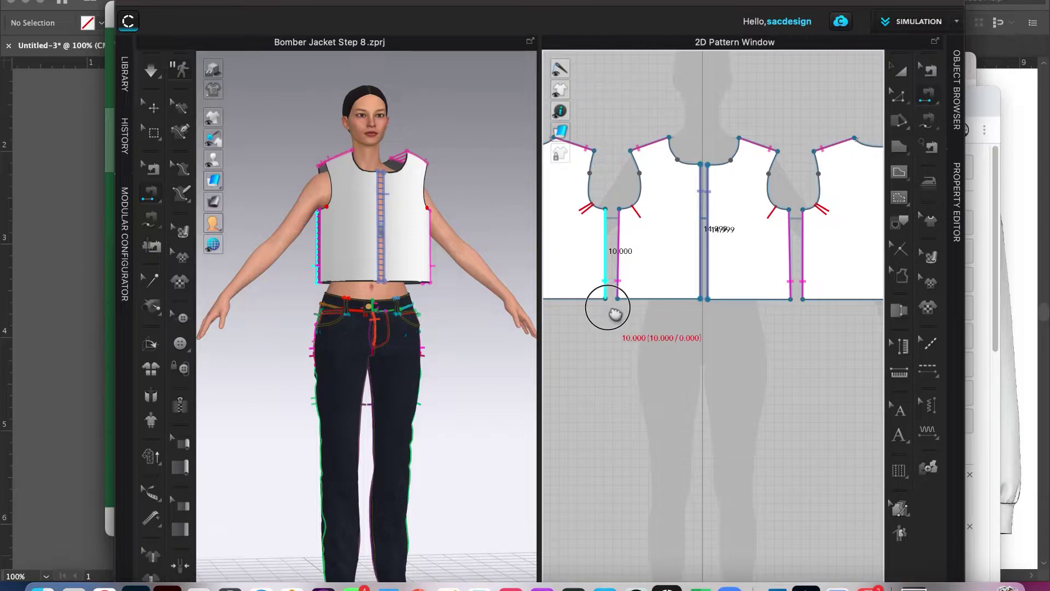
pyautogui.moveTo(615, 312); pyautogui.dragTo(776, 304, button='right')
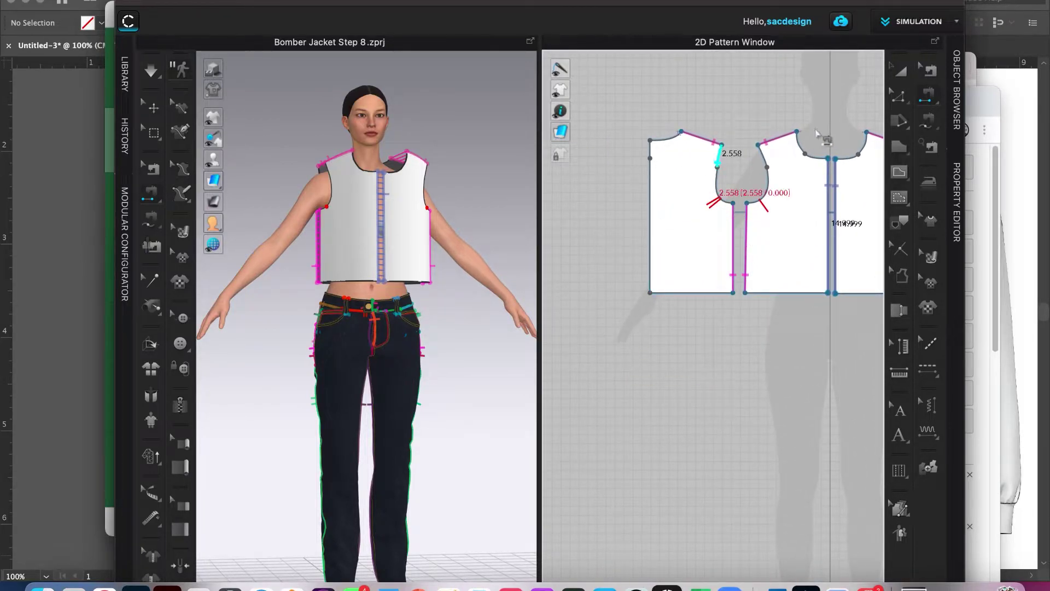
pyautogui.press('z')
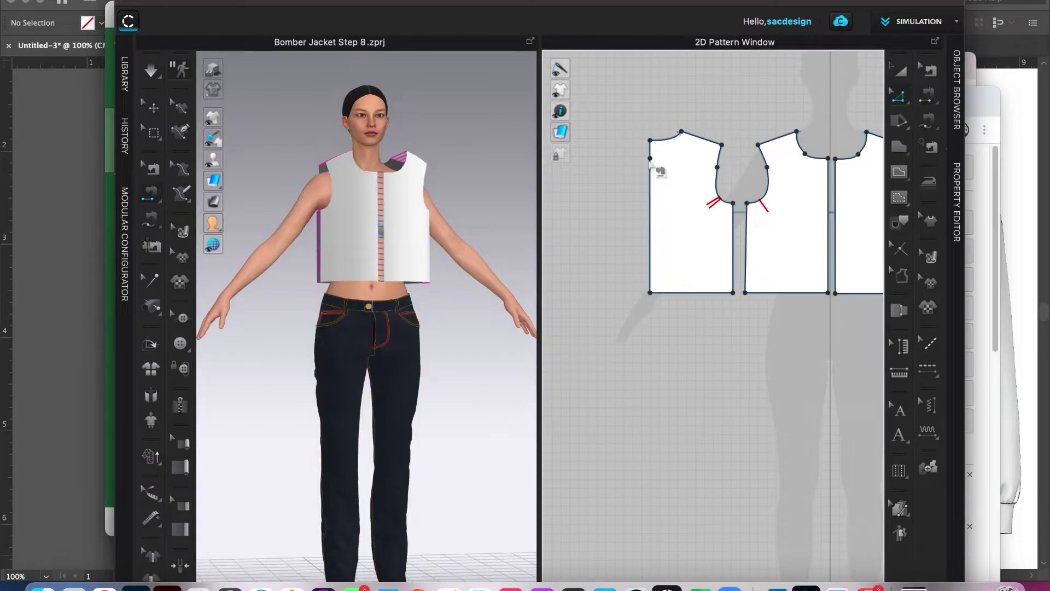
pyautogui.click(651, 159)
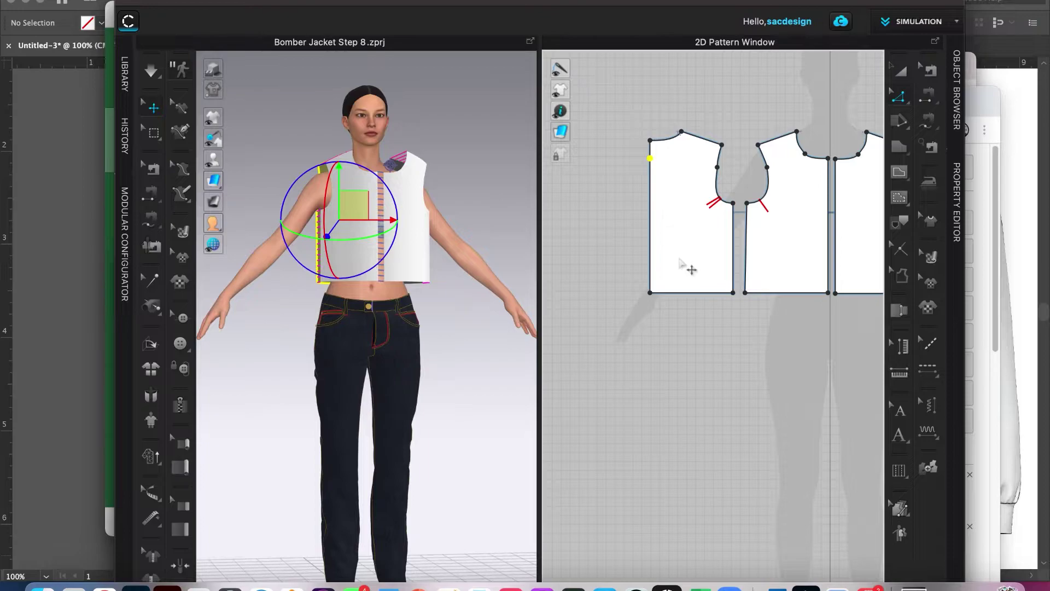
pyautogui.click(656, 230)
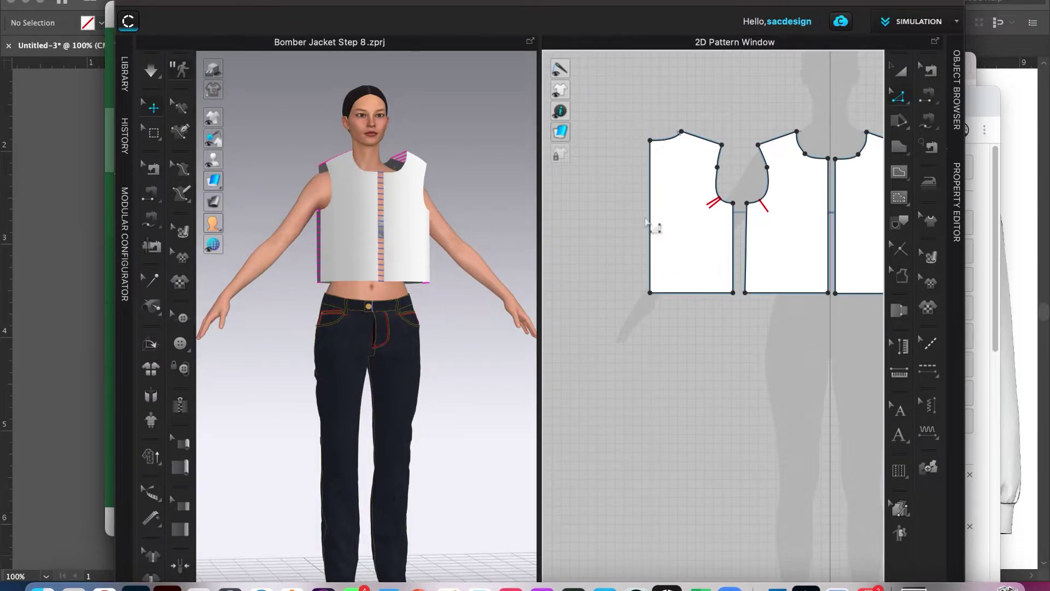
# Sew the left piece's outer edge to its neighbouring panel and close the center-back seam.
pyautogui.click(928, 99)
pyautogui.click(654, 183)
pyautogui.click(746, 224)
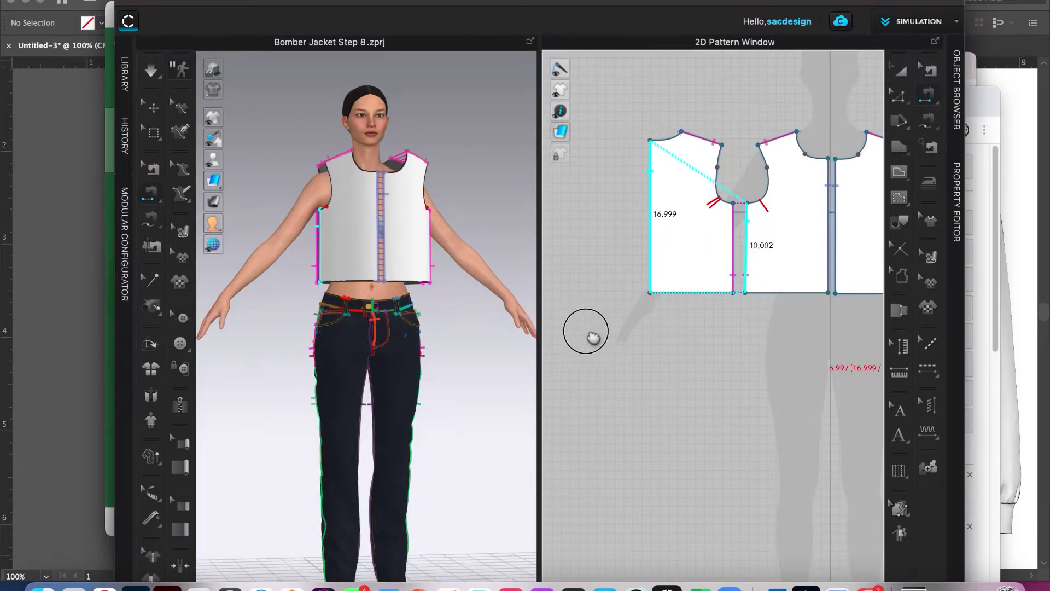
pyautogui.moveTo(593, 336); pyautogui.dragTo(534, 328, button='middle')
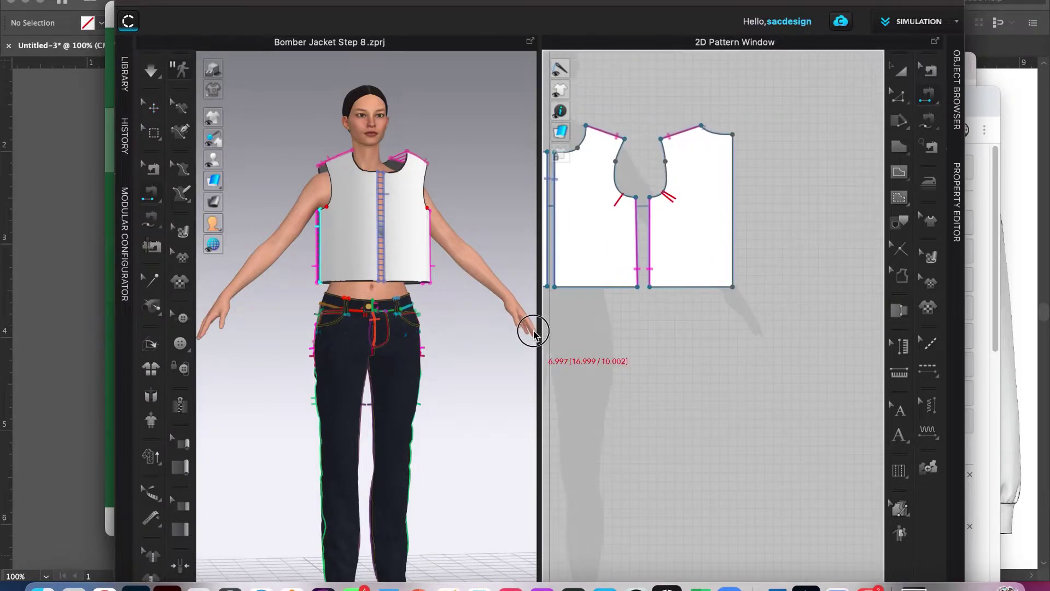
pyautogui.click(731, 169)
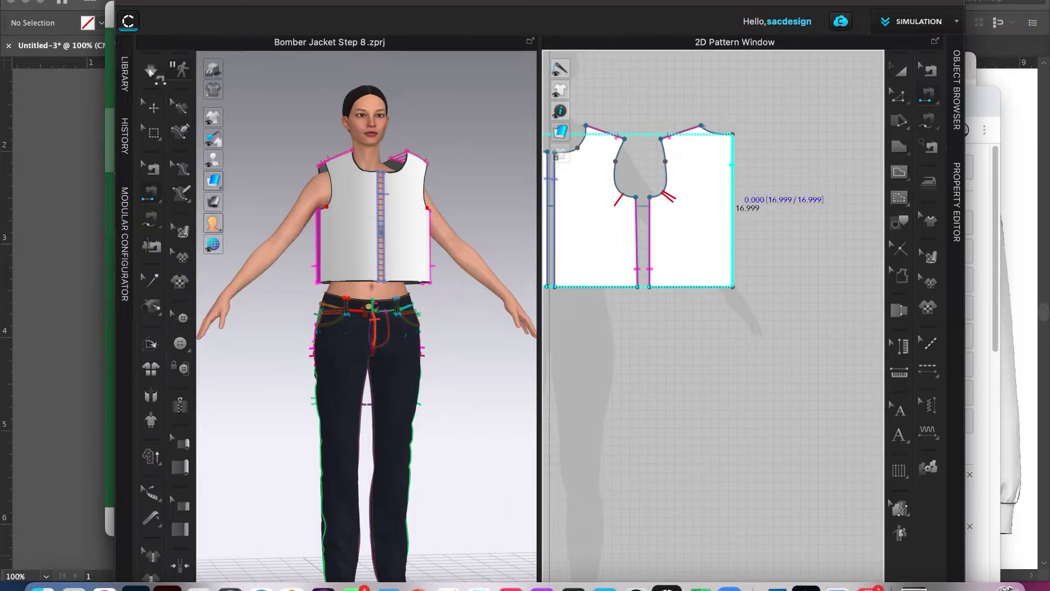
pyautogui.click(296, 172)
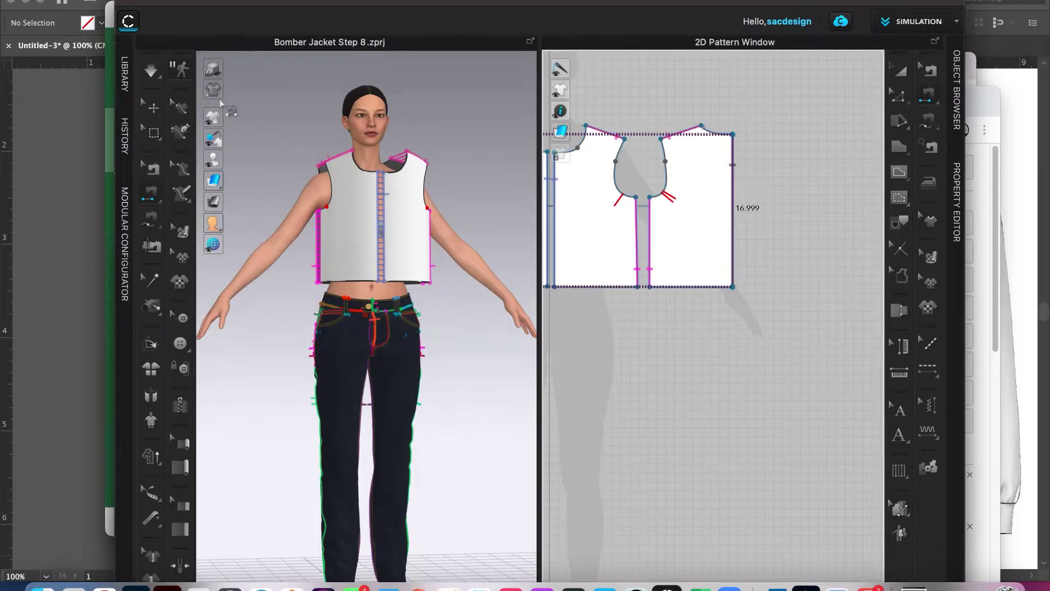
# Run the simulation and orbit around the draped white sleeveless cropped top to inspect it.
pyautogui.press('space')
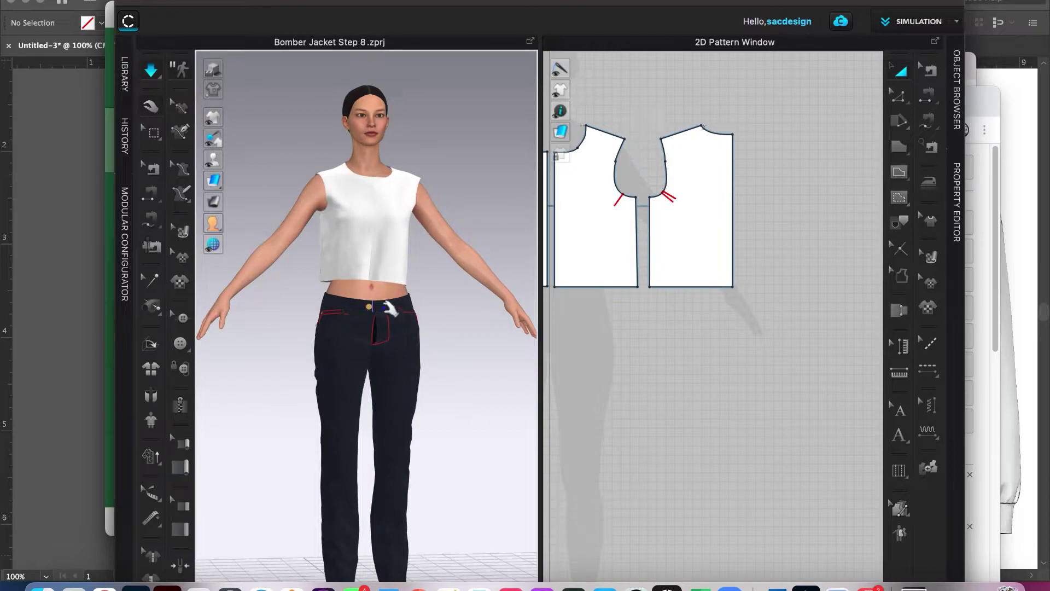
pyautogui.rightClick(423, 267)
pyautogui.moveTo(422, 268)
pyautogui.mouseDown(button='right')
pyautogui.moveTo(375, 277)
pyautogui.moveTo(427, 281)
pyautogui.moveTo(404, 272)
pyautogui.mouseUp(button='right')
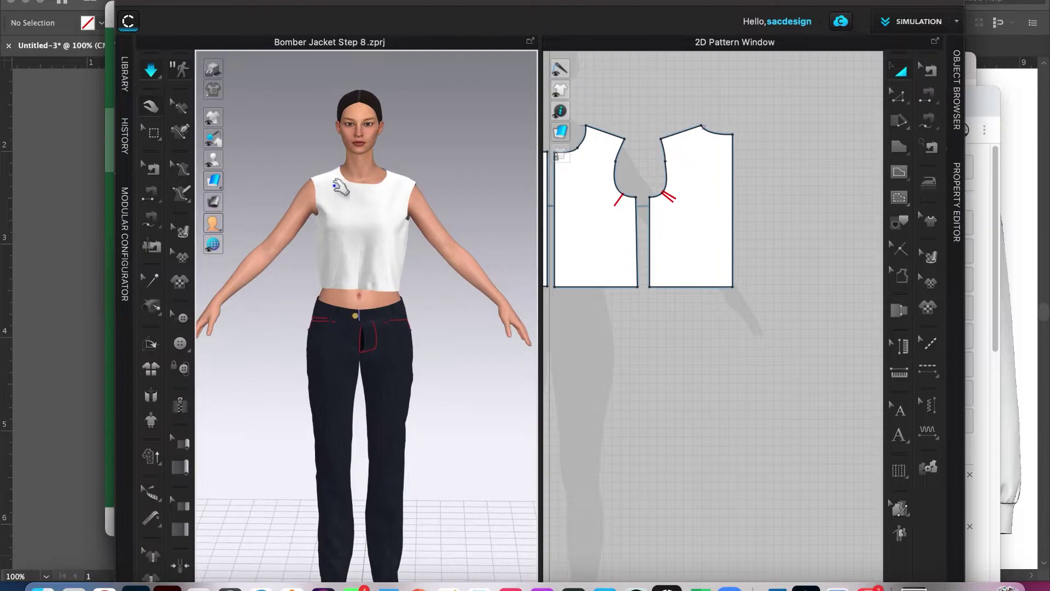
pyautogui.click(317, 175)
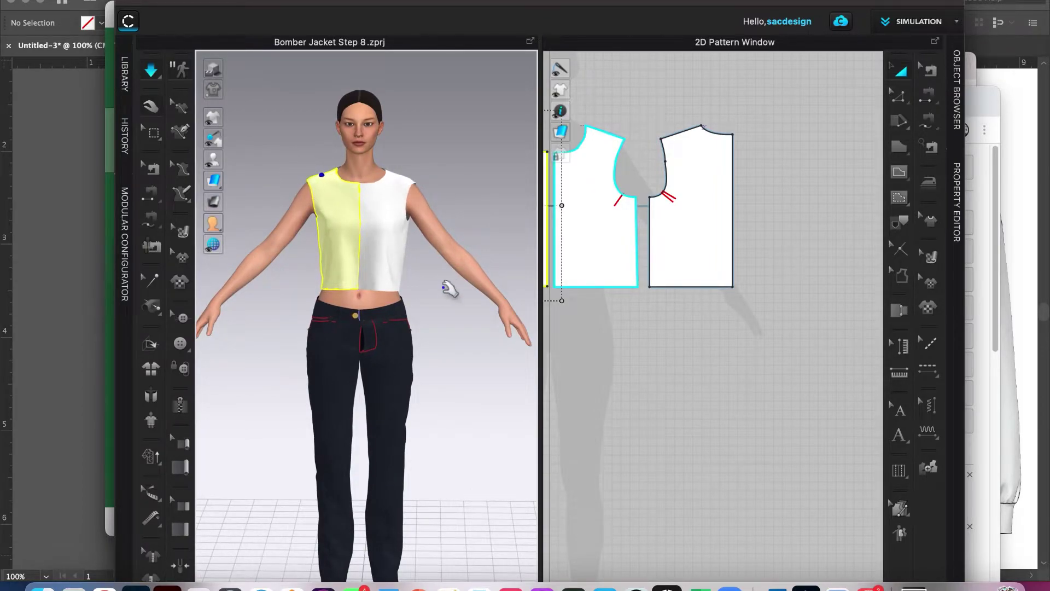
pyautogui.click(452, 329)
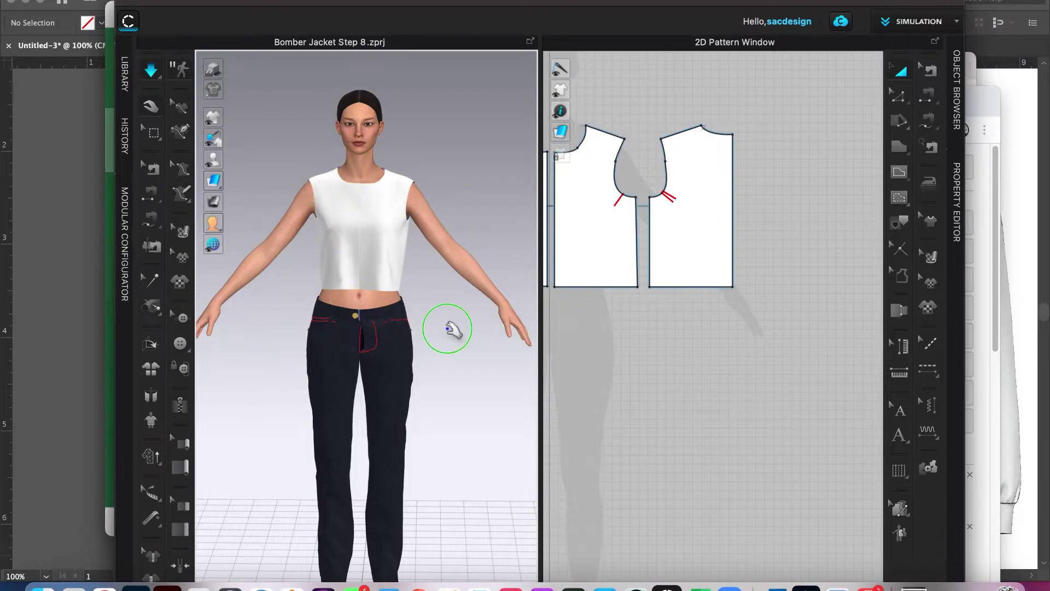
pyautogui.moveTo(452, 328)
pyautogui.mouseDown(button='right')
pyautogui.moveTo(494, 308)
pyautogui.moveTo(579, 343)
pyautogui.moveTo(465, 375)
pyautogui.moveTo(432, 359)
pyautogui.moveTo(455, 327)
pyautogui.mouseUp(button='right')
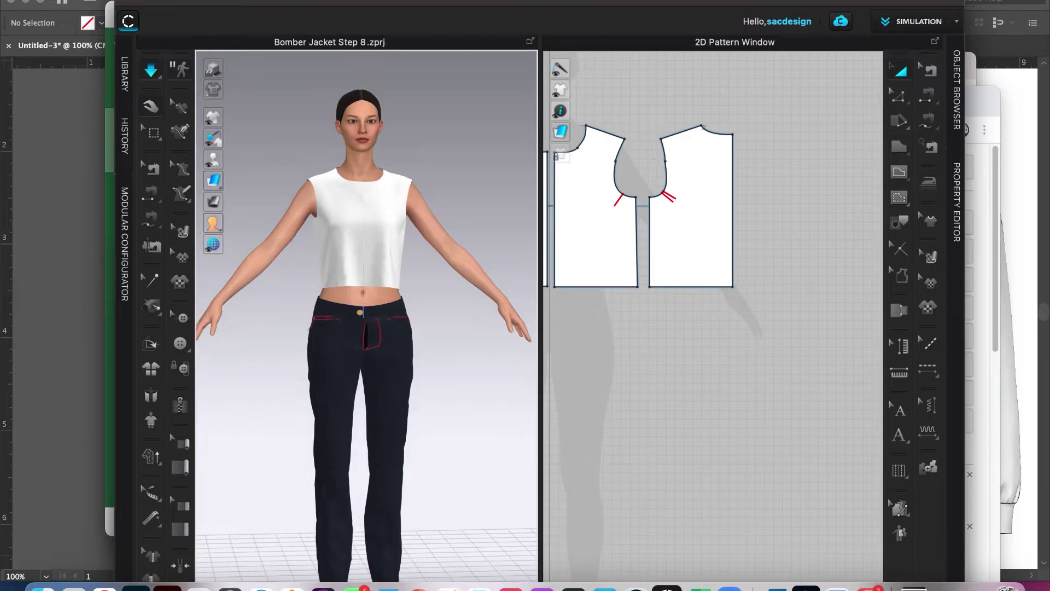
# Import BomberSleeve.dxf through File > Import (Add) > DXF, accepting the default Add DXF settings.
pyautogui.click(189, 0)
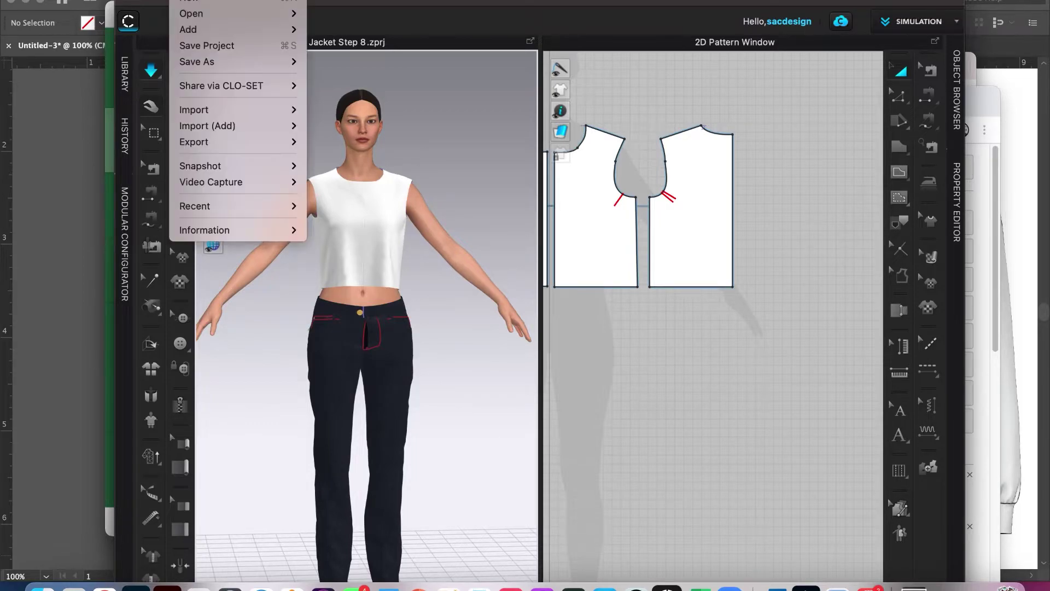
pyautogui.moveTo(208, 13)
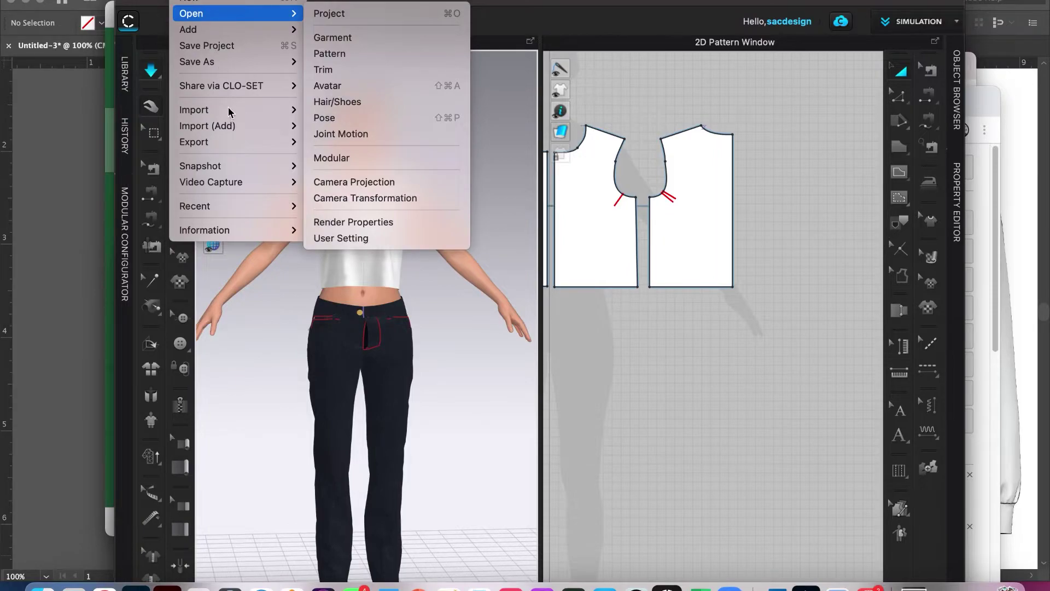
pyautogui.moveTo(236, 130)
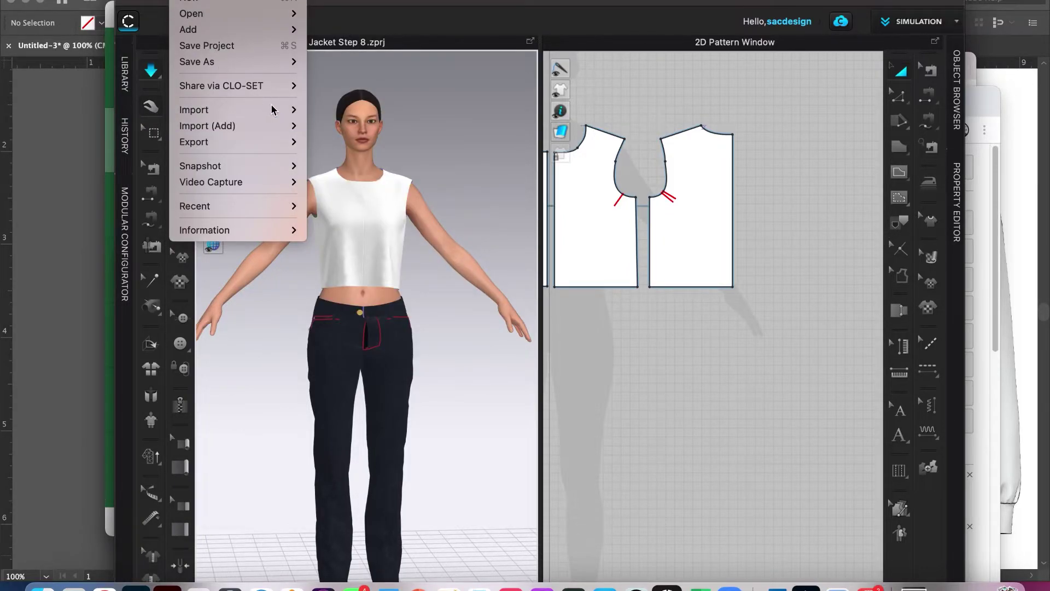
pyautogui.moveTo(275, 111)
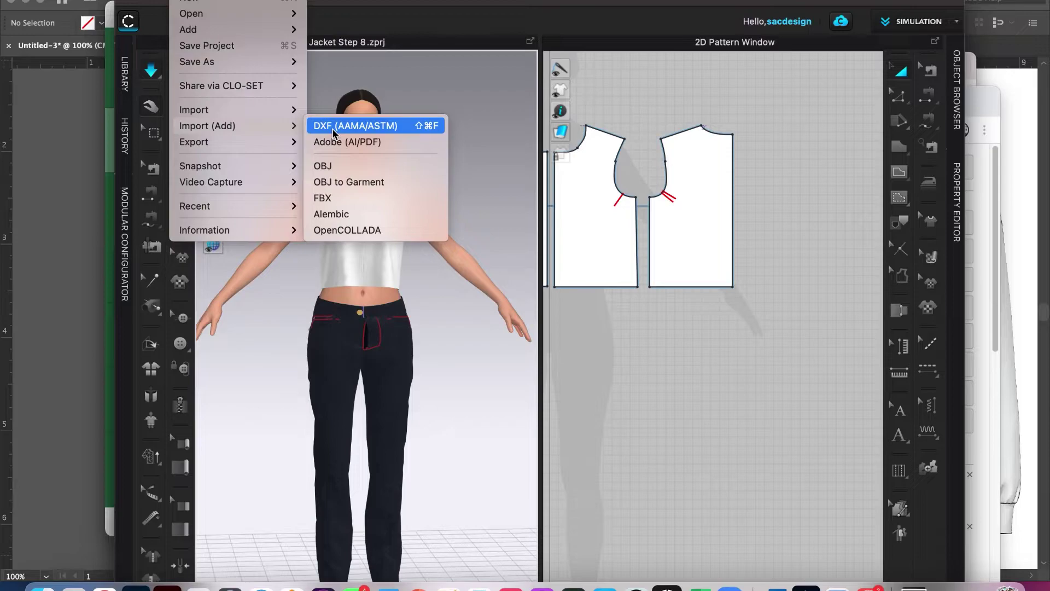
pyautogui.click(330, 128)
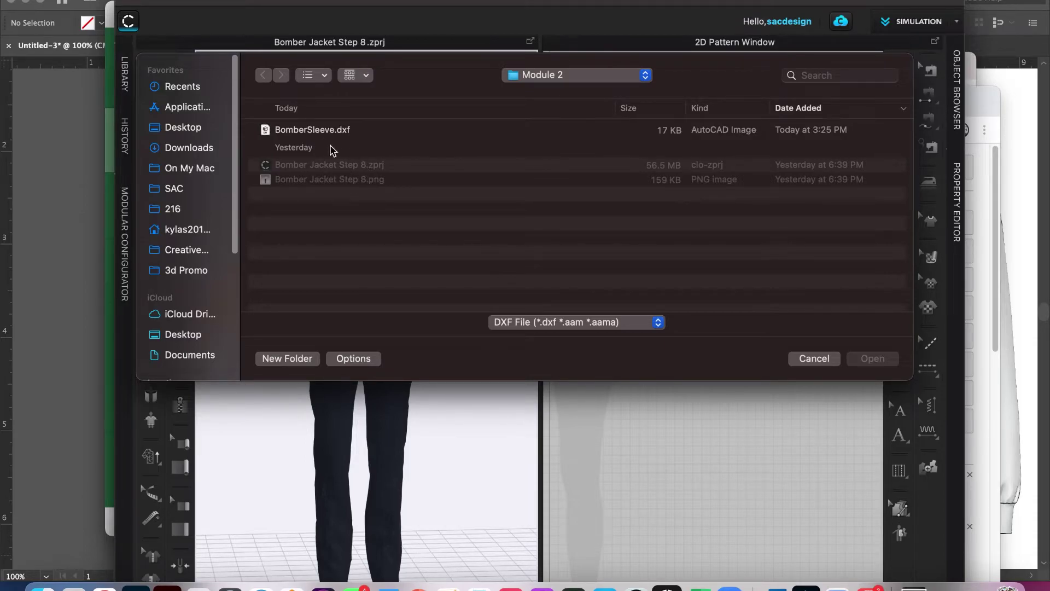
pyautogui.doubleClick(323, 129)
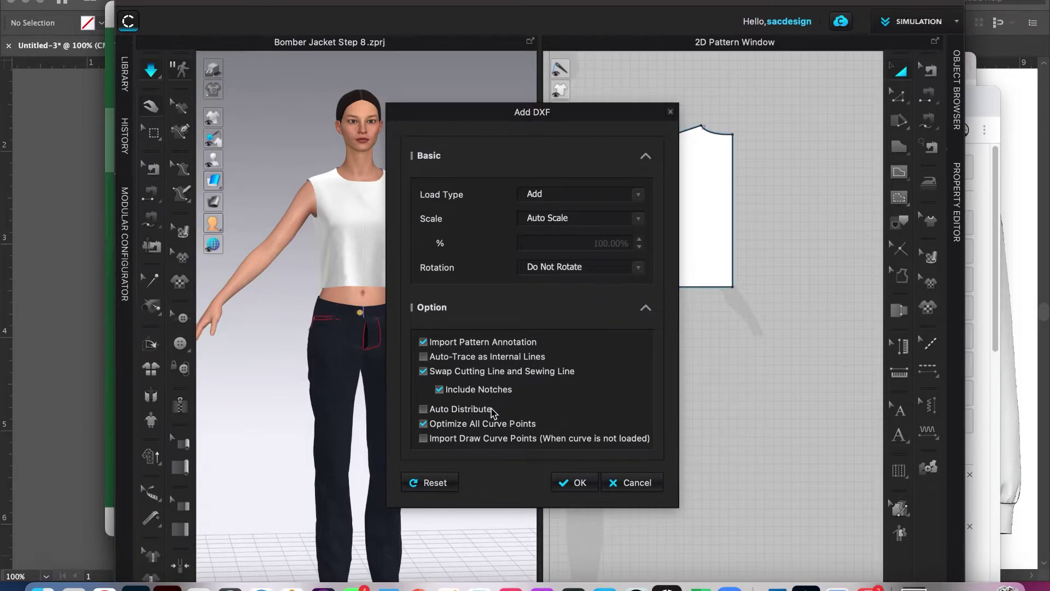
pyautogui.click(578, 482)
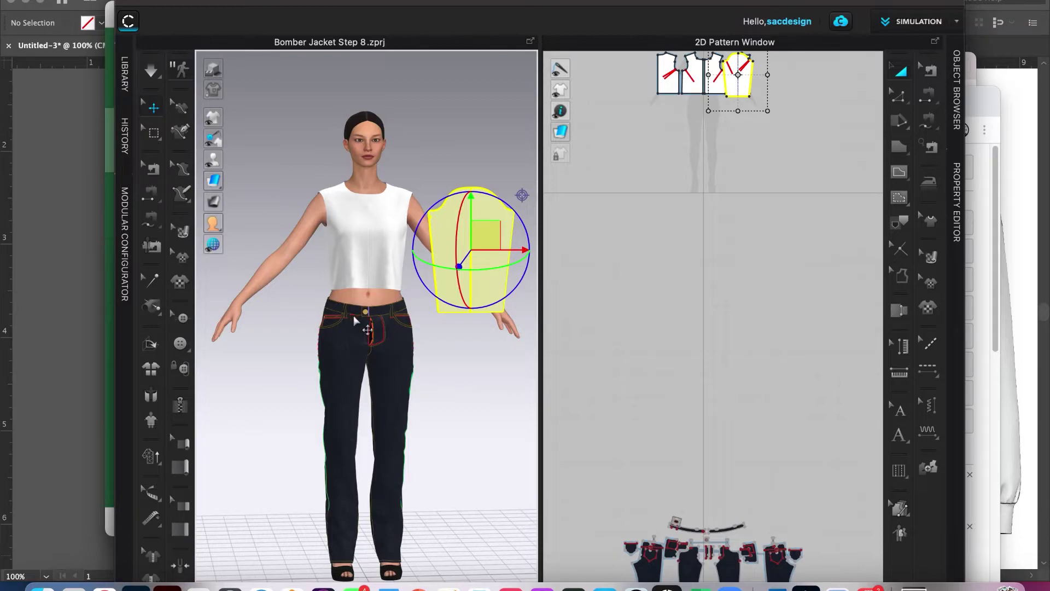
# Paste a copy of the sleeve pattern below the bodice pieces.
pyautogui.scroll(3, 458, 246)
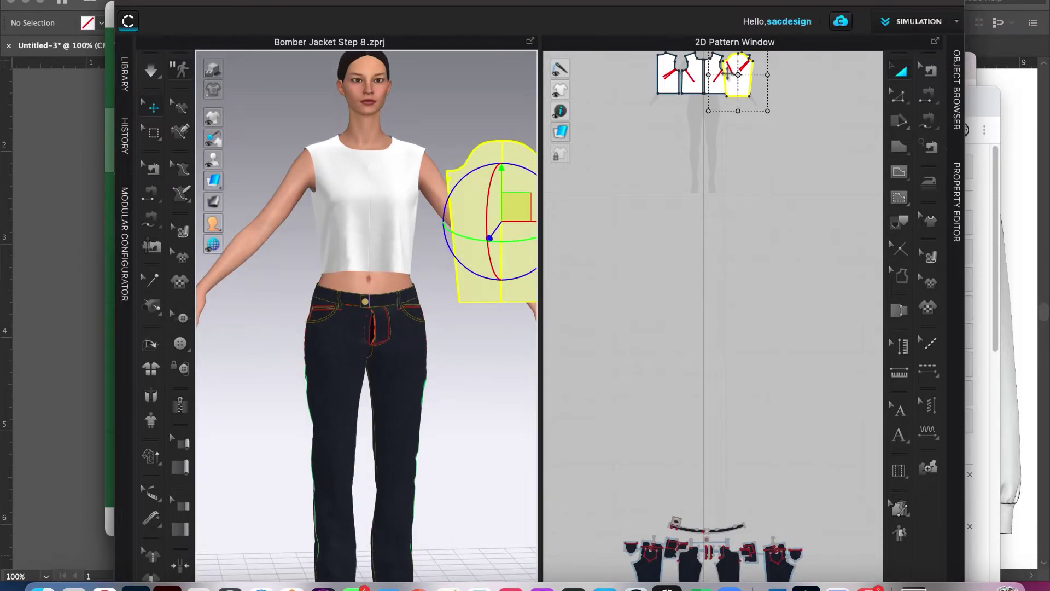
pyautogui.moveTo(745, 113); pyautogui.dragTo(745, 242, button='middle')
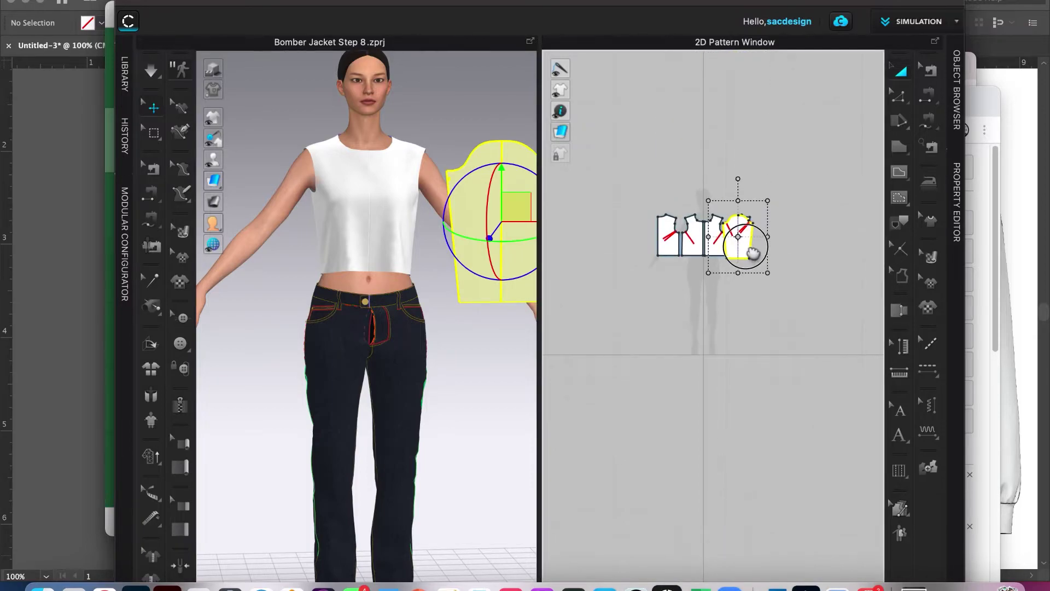
pyautogui.scroll(4, 750, 253)
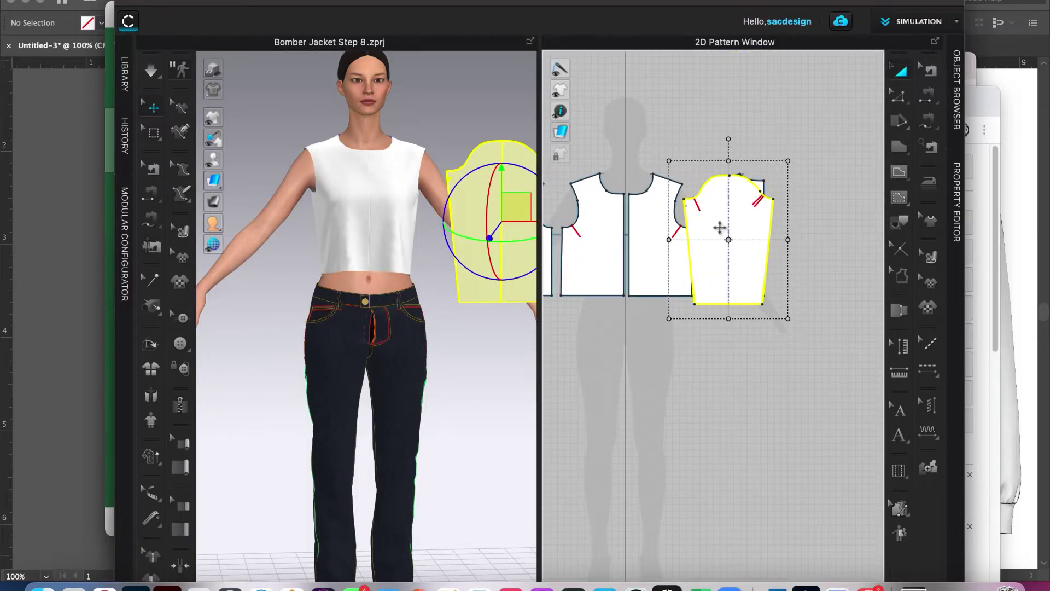
pyautogui.hotkey('ctrl', 'v')
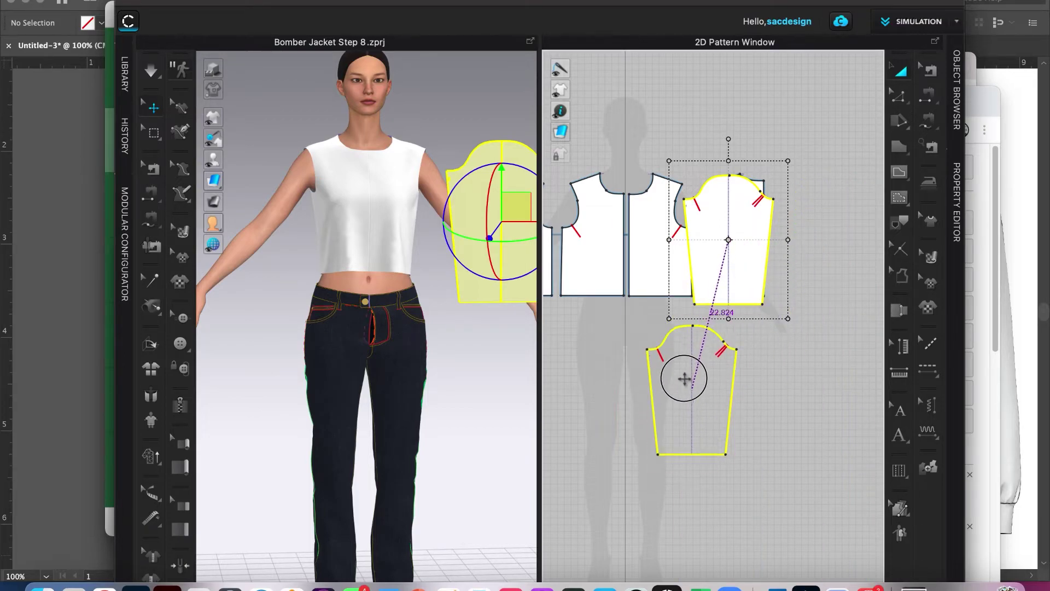
pyautogui.click(682, 380)
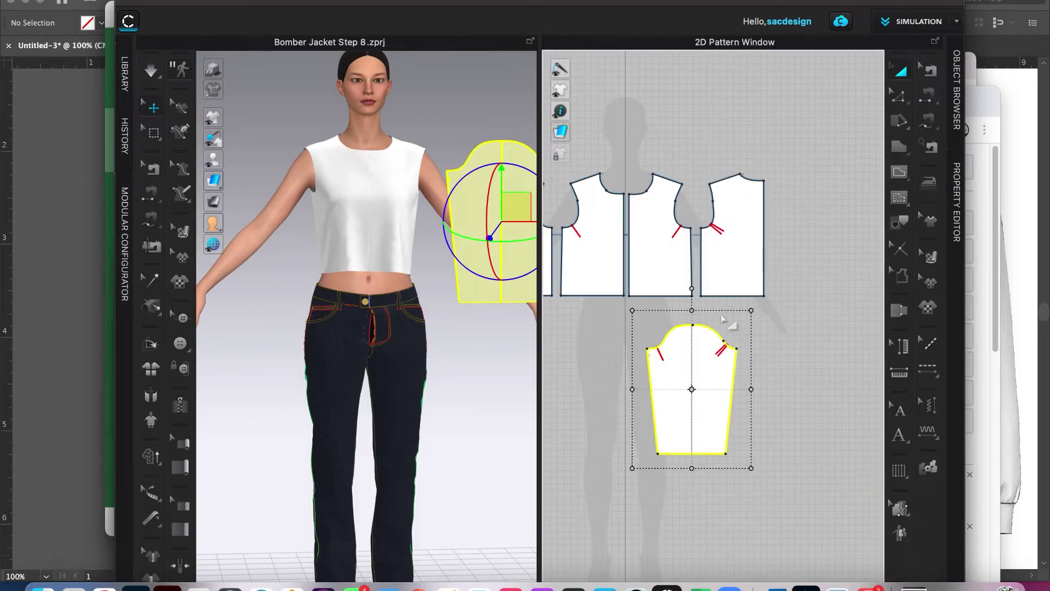
# Copy the right bodice piece and place the duplicate at the far left.
pyautogui.scroll(-5, 732, 268)
pyautogui.click(736, 266)
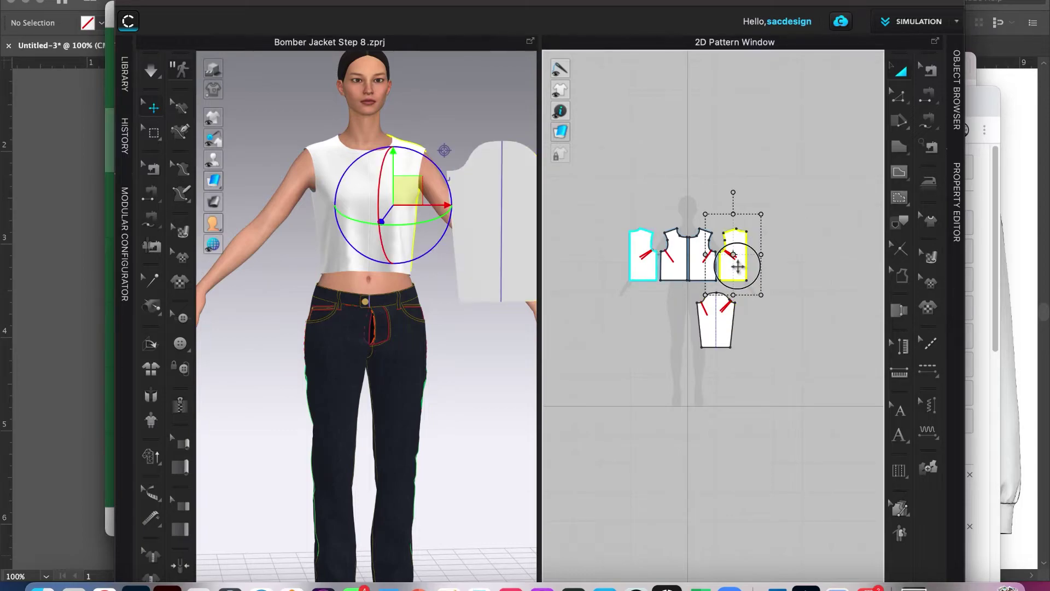
pyautogui.hotkey('ctrl', 'c')
pyautogui.hotkey('ctrl', 'v')
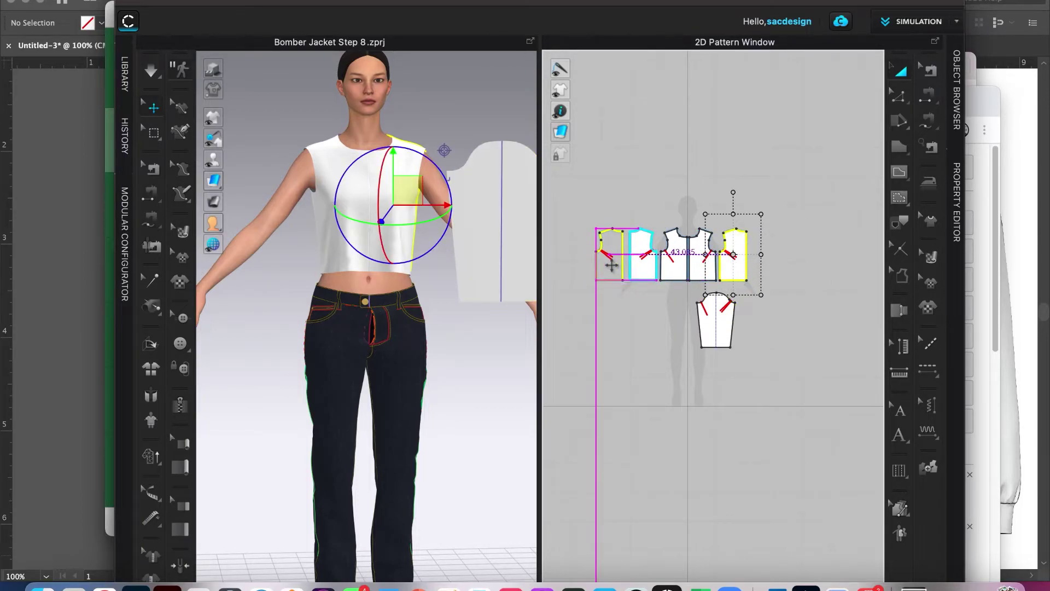
pyautogui.click(611, 265)
# Copy the sleeve pattern again and place it beside the bodice pieces.
pyautogui.click(716, 326)
pyautogui.hotkey('ctrl', 'c')
pyautogui.hotkey('ctrl', 'v')
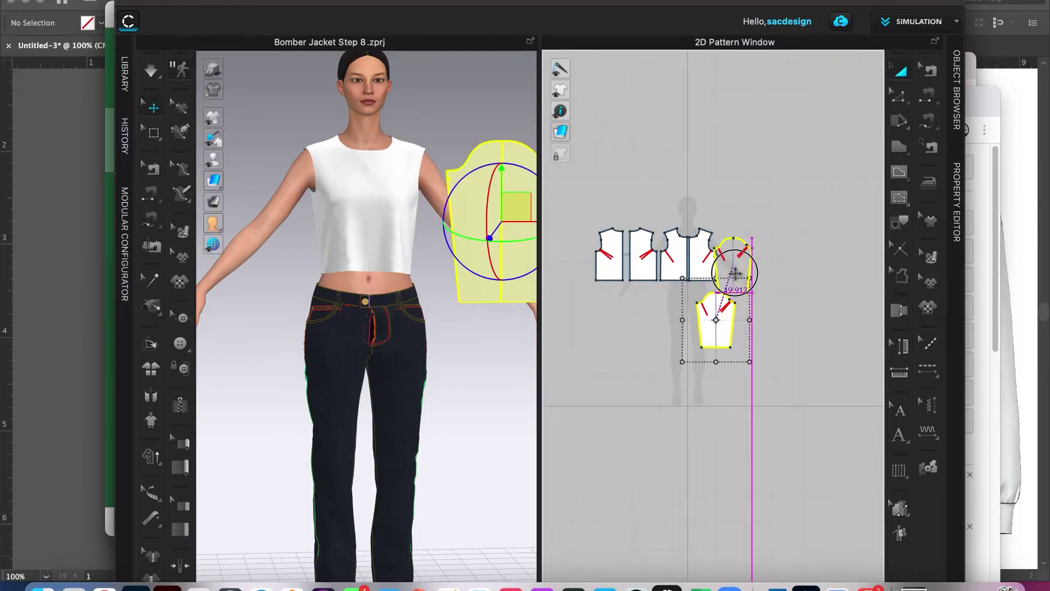
pyautogui.click(745, 264)
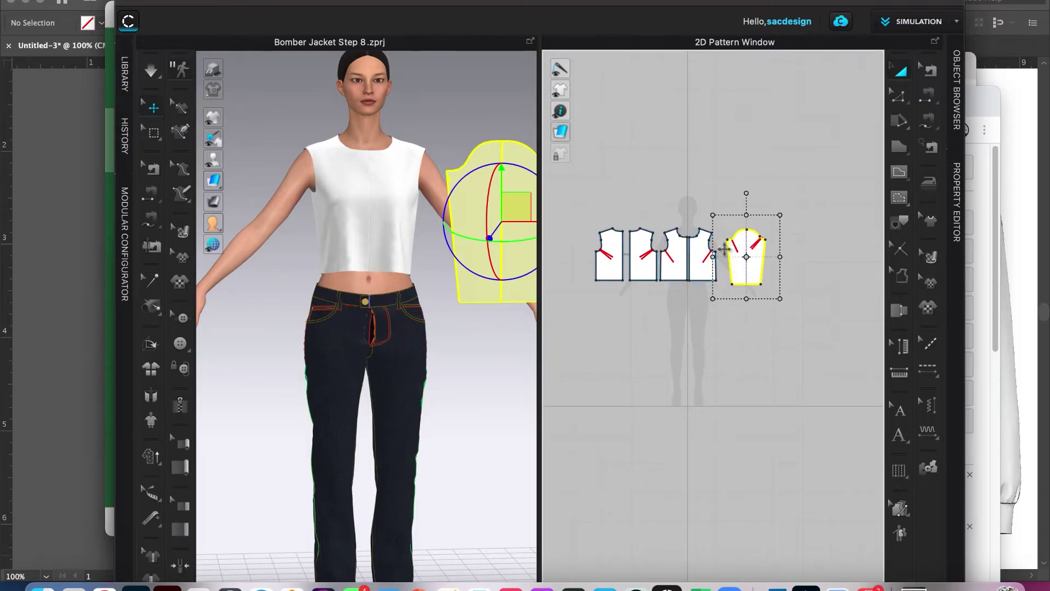
pyautogui.scroll(5, 733, 251)
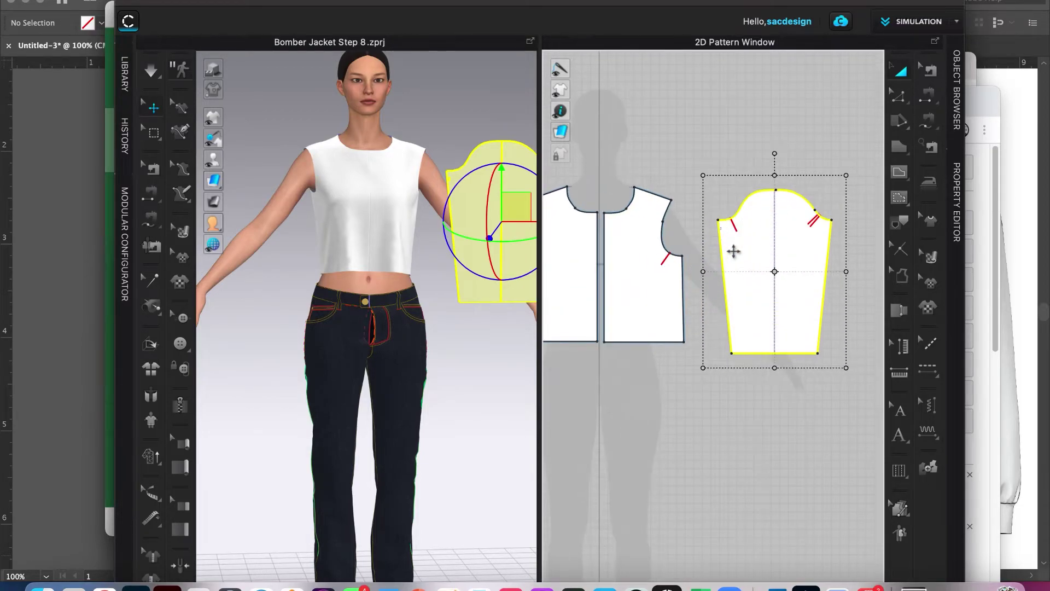
pyautogui.scroll(1, 733, 251)
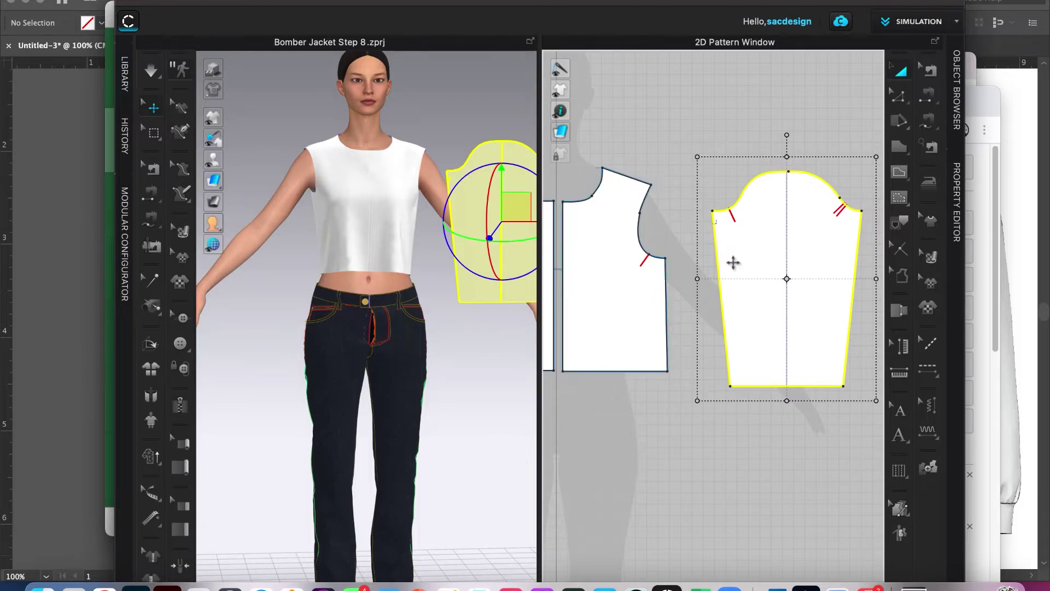
pyautogui.scroll(-2, 847, 231)
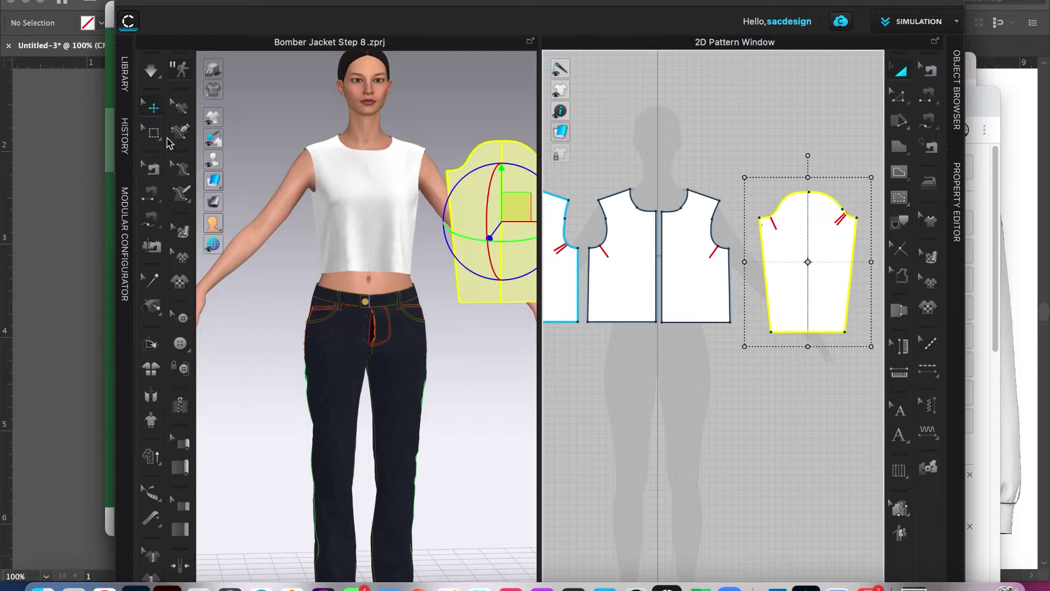
pyautogui.moveTo(230, 176)
# Show arrangement points and place the sleeve on the avatar's left arm point, then inspect it.
pyautogui.hotkey('shift', 'f')
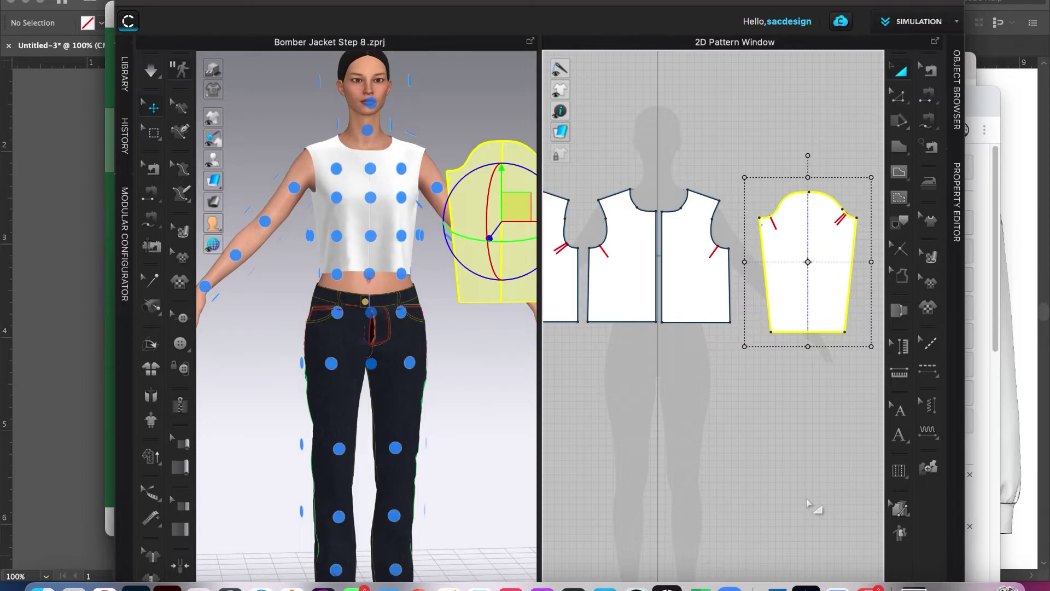
pyautogui.press('4')
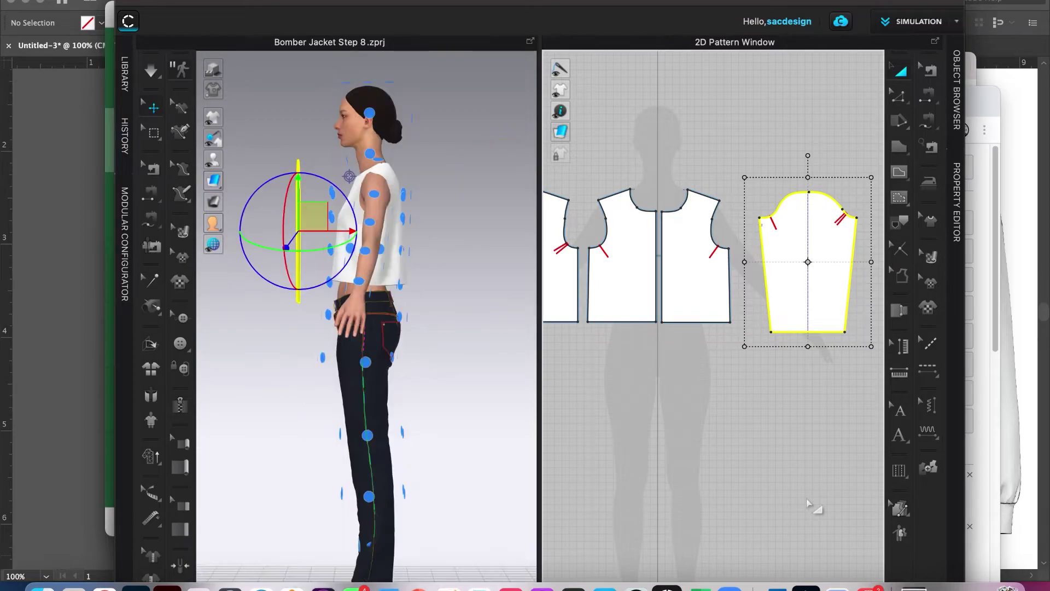
pyautogui.click(371, 224)
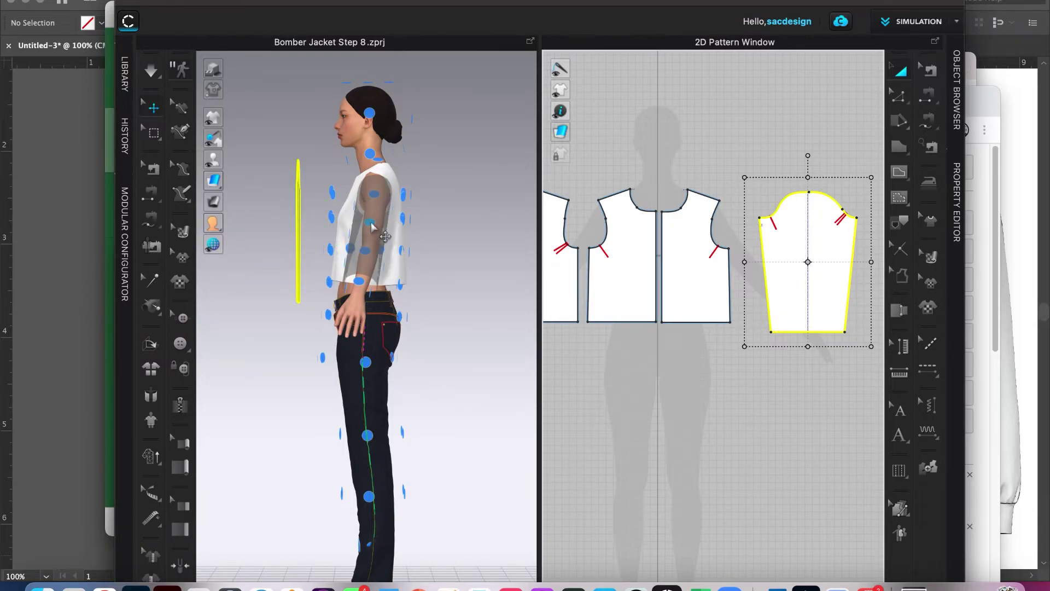
pyautogui.click(371, 226)
pyautogui.press('2')
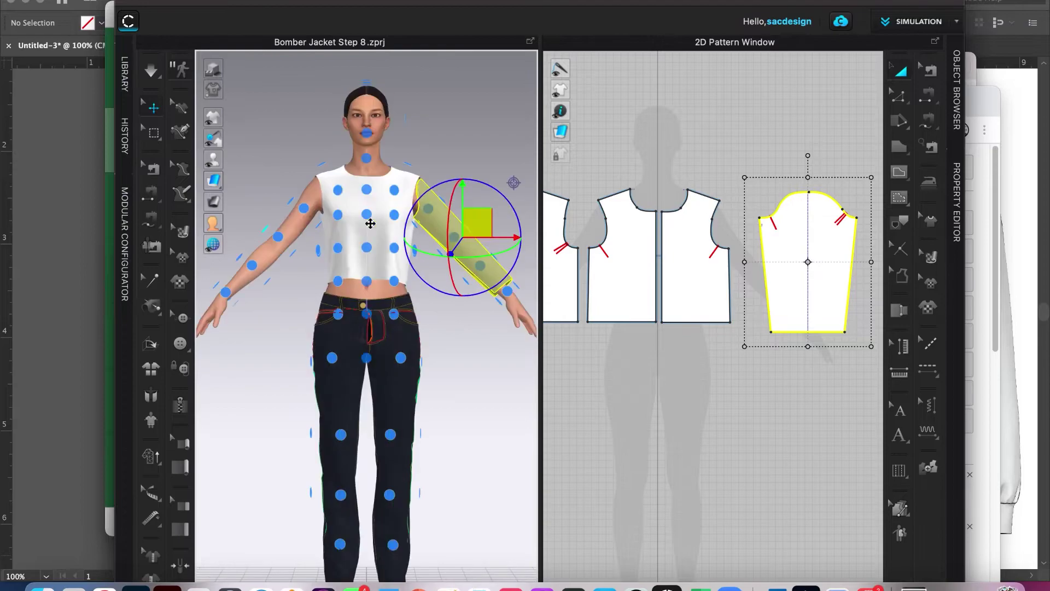
pyautogui.moveTo(465, 354); pyautogui.dragTo(461, 381, button='right')
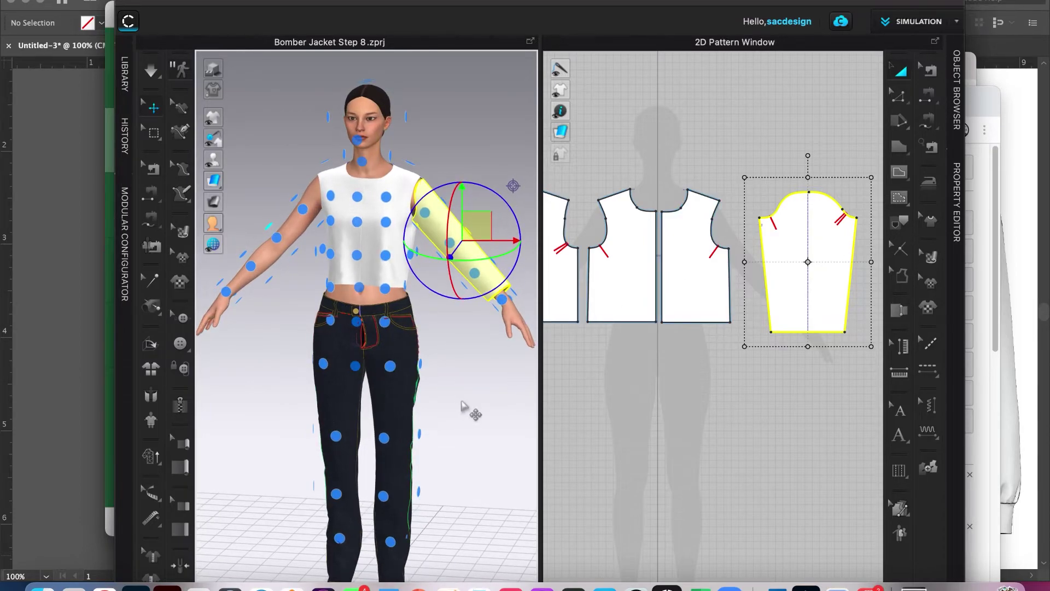
pyautogui.moveTo(493, 375); pyautogui.dragTo(462, 320, button='right')
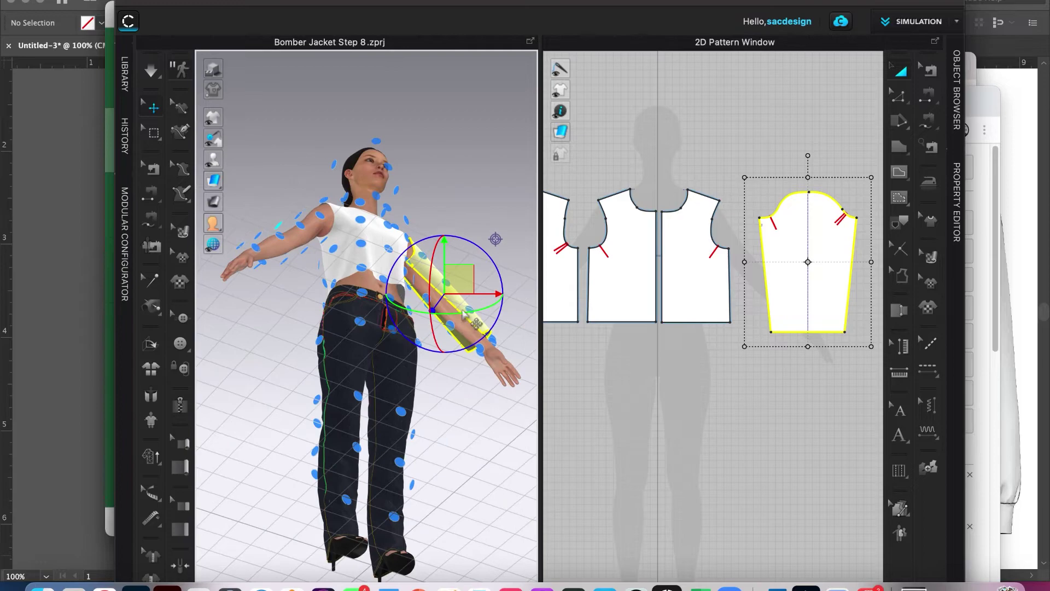
# Sew the sleeve's two 15.599 underarm edges together with Segment Sewing.
pyautogui.click(931, 94)
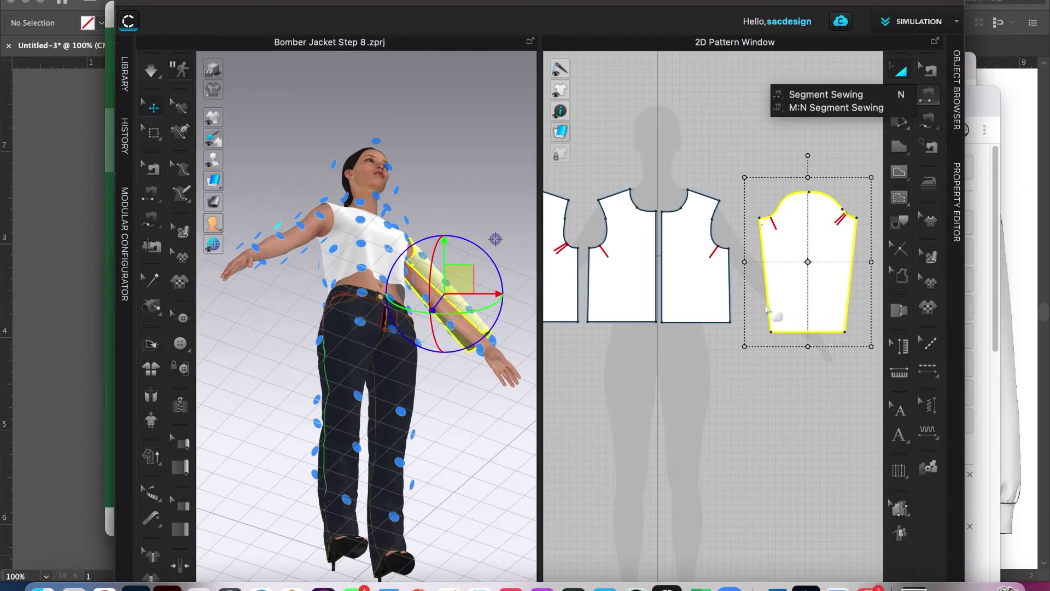
pyautogui.click(825, 94)
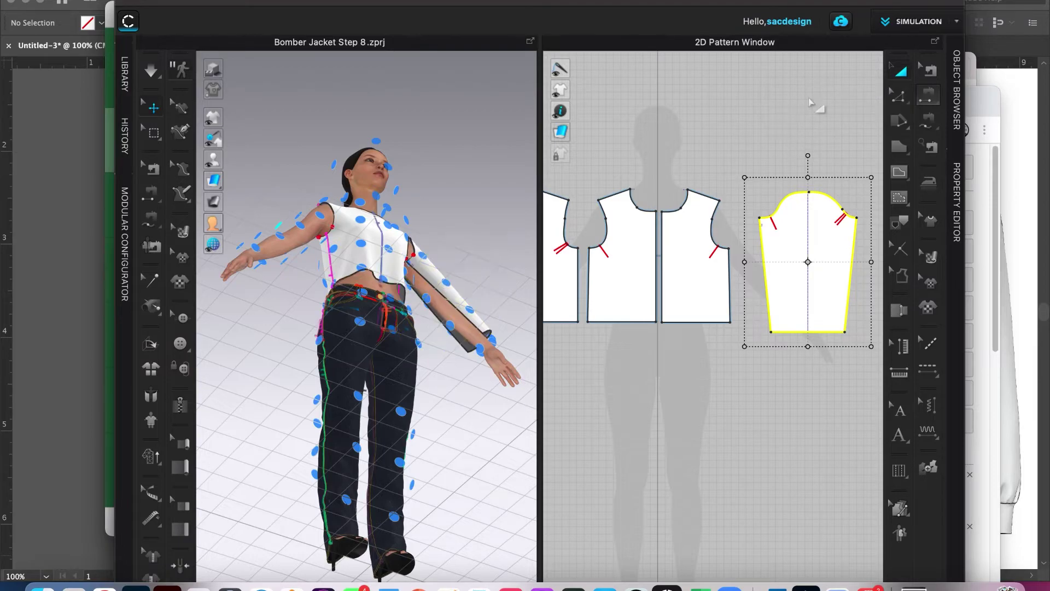
pyautogui.click(824, 198)
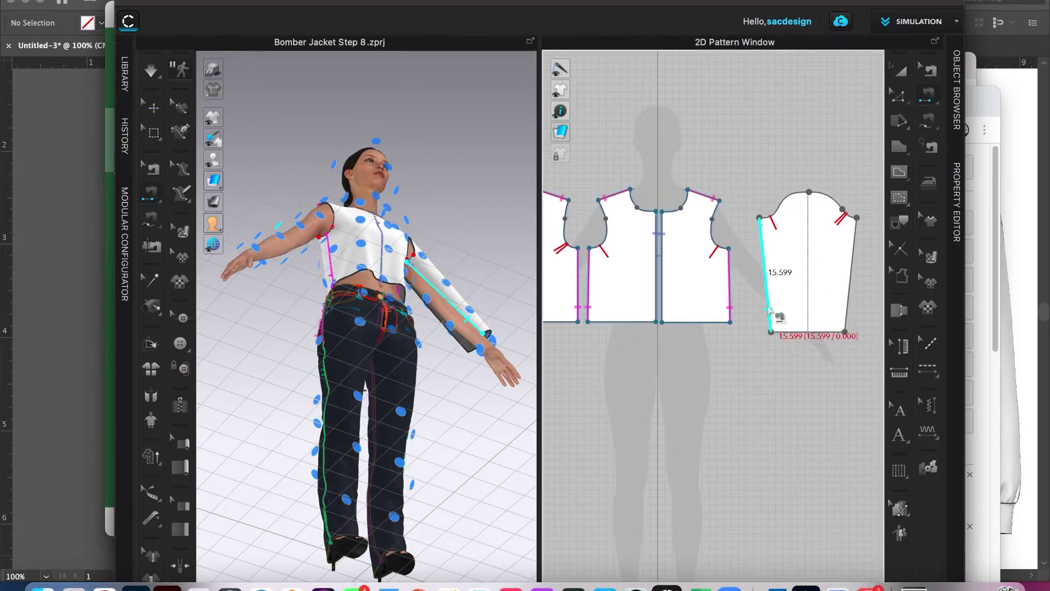
pyautogui.click(819, 315)
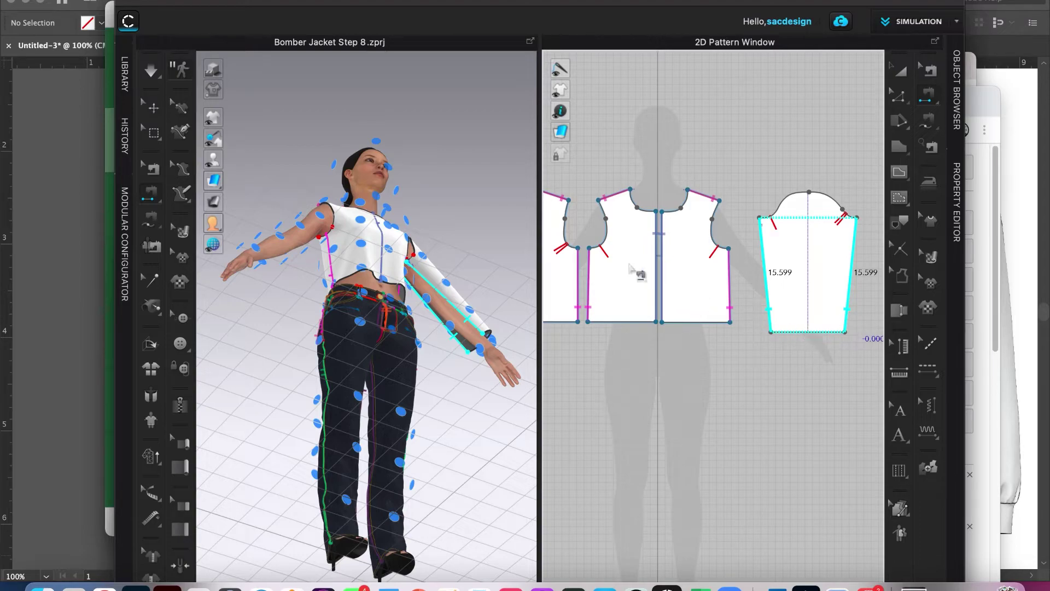
pyautogui.click(761, 263)
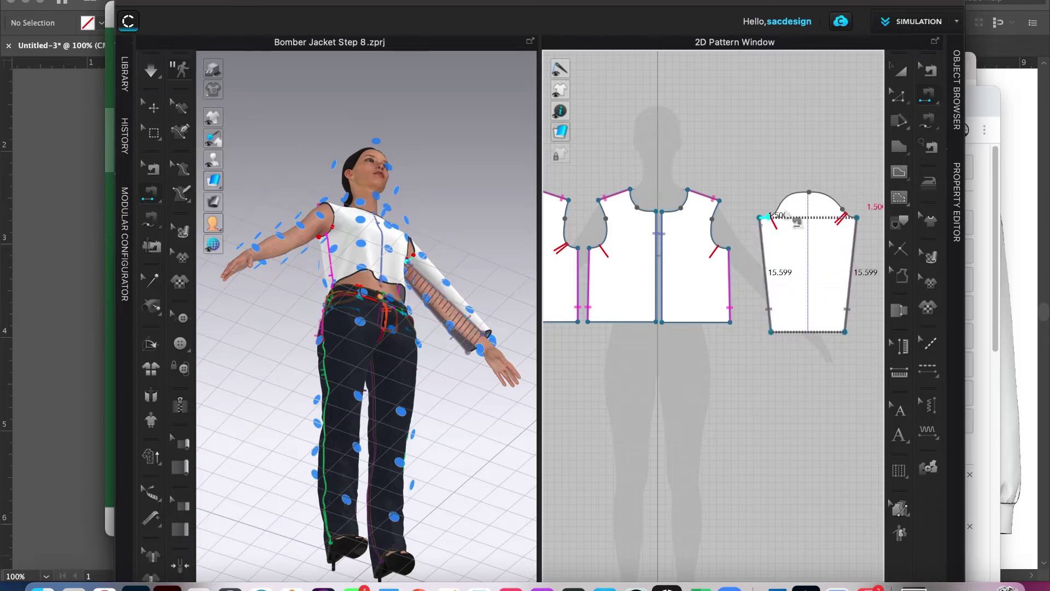
pyautogui.scroll(-5, 810, 233)
pyautogui.scroll(8, 808, 232)
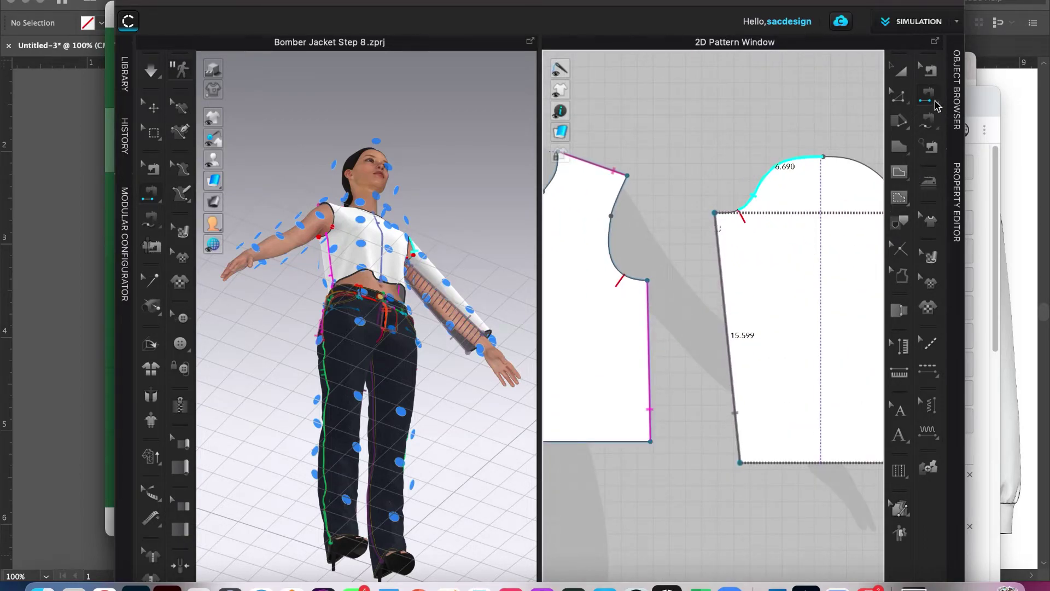
# Sew the 8.190 sleeve-cap curve to the 8.189 bodice armhole curves using M:N Free Sewing.
pyautogui.click(930, 123)
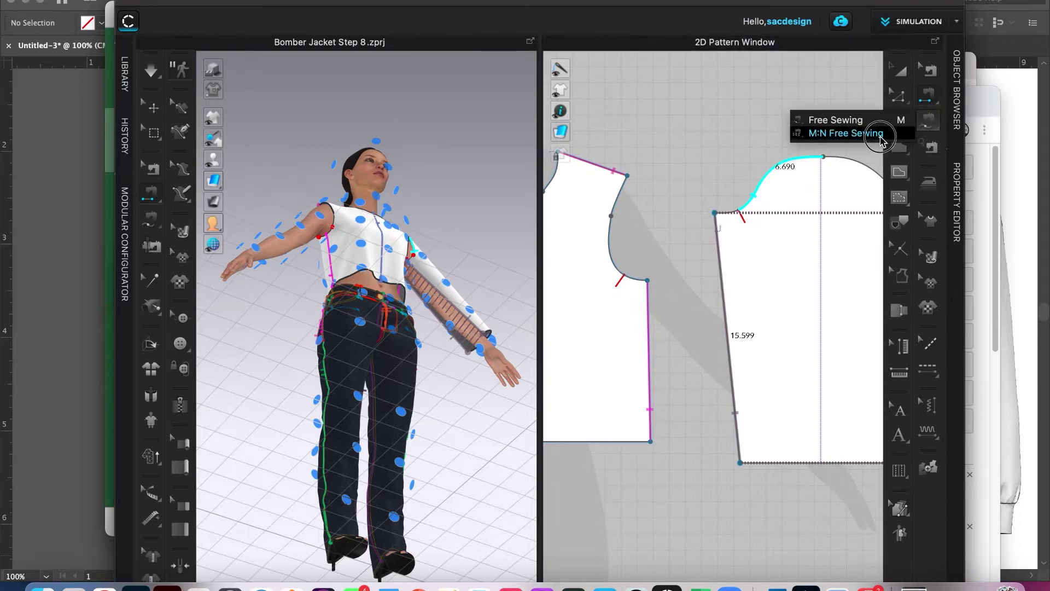
pyautogui.click(853, 136)
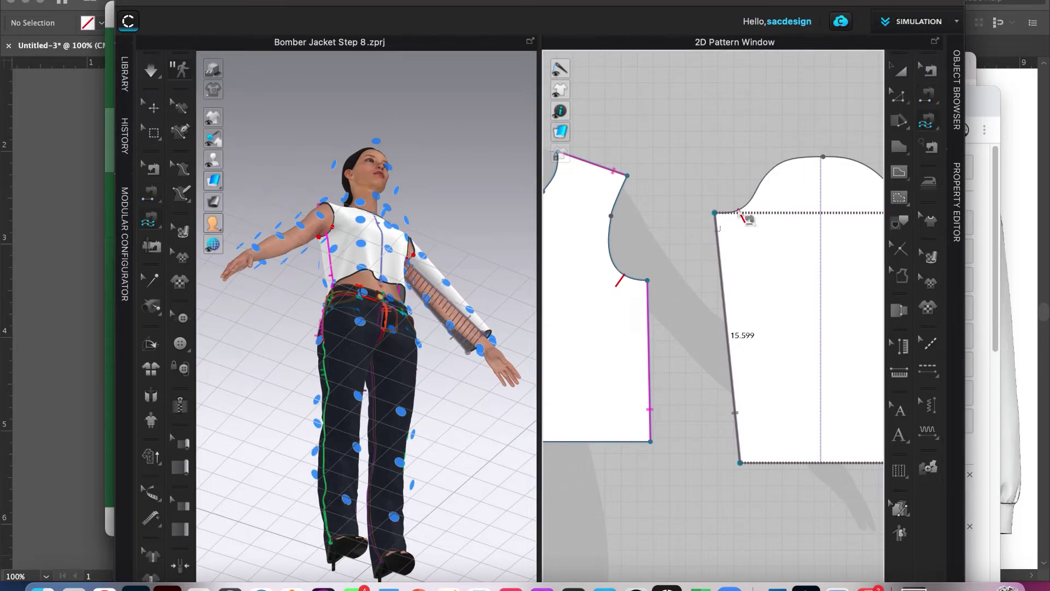
pyautogui.click(715, 212)
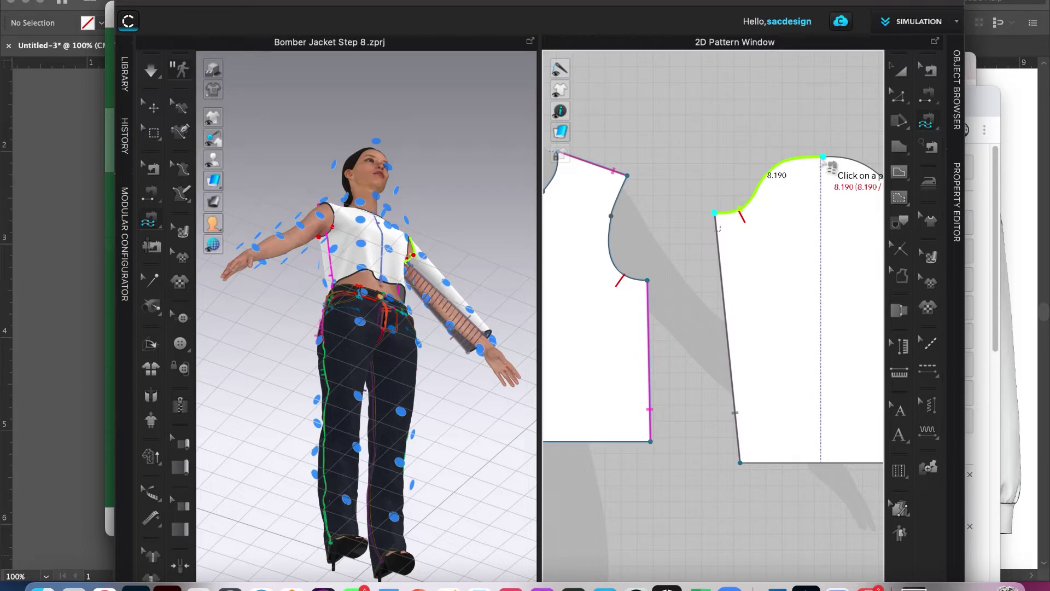
pyautogui.click(823, 158)
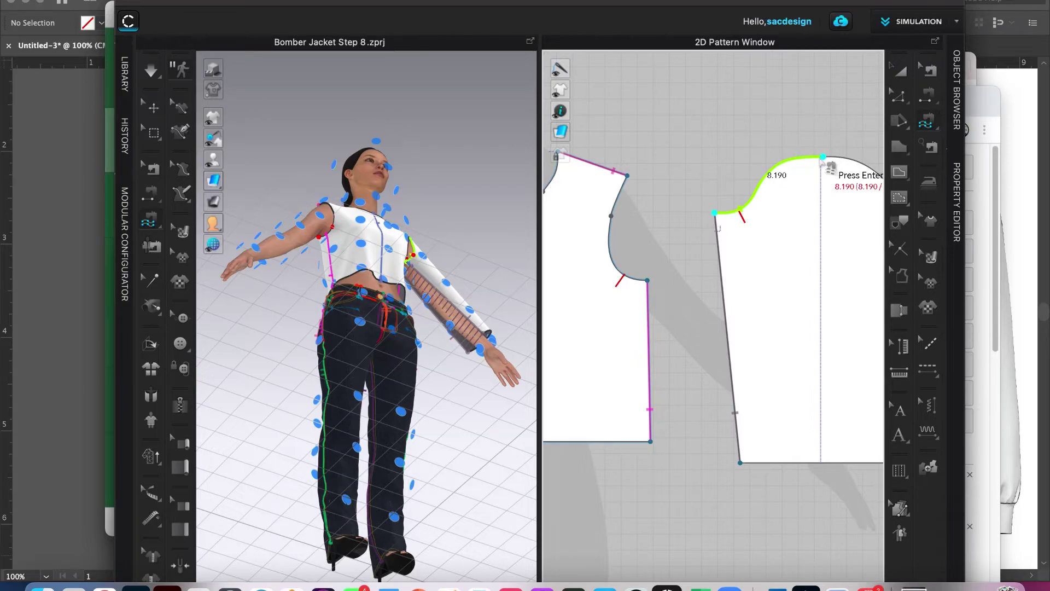
pyautogui.press('Return')
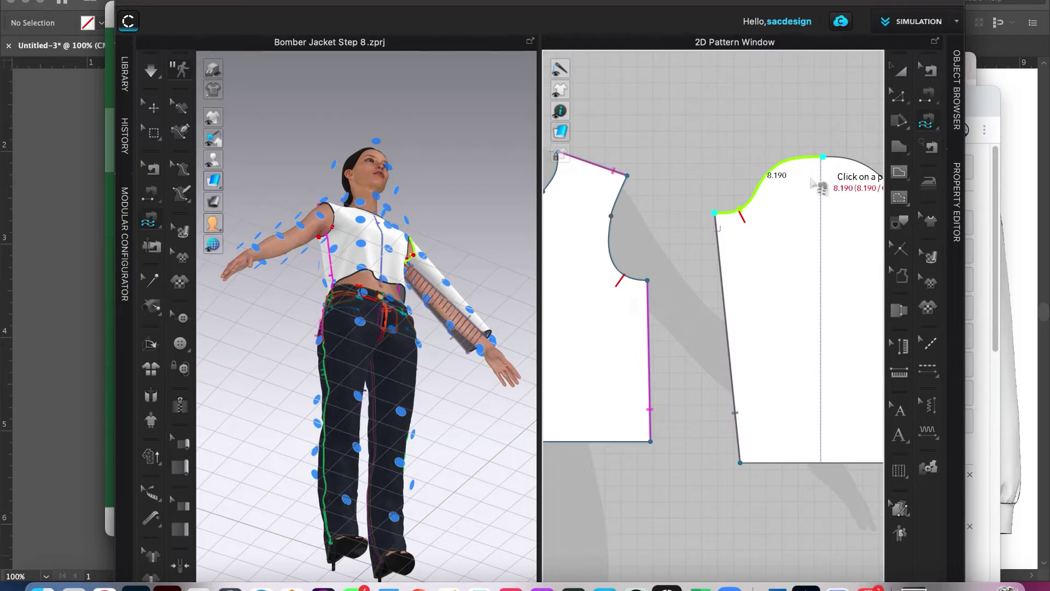
pyautogui.click(647, 280)
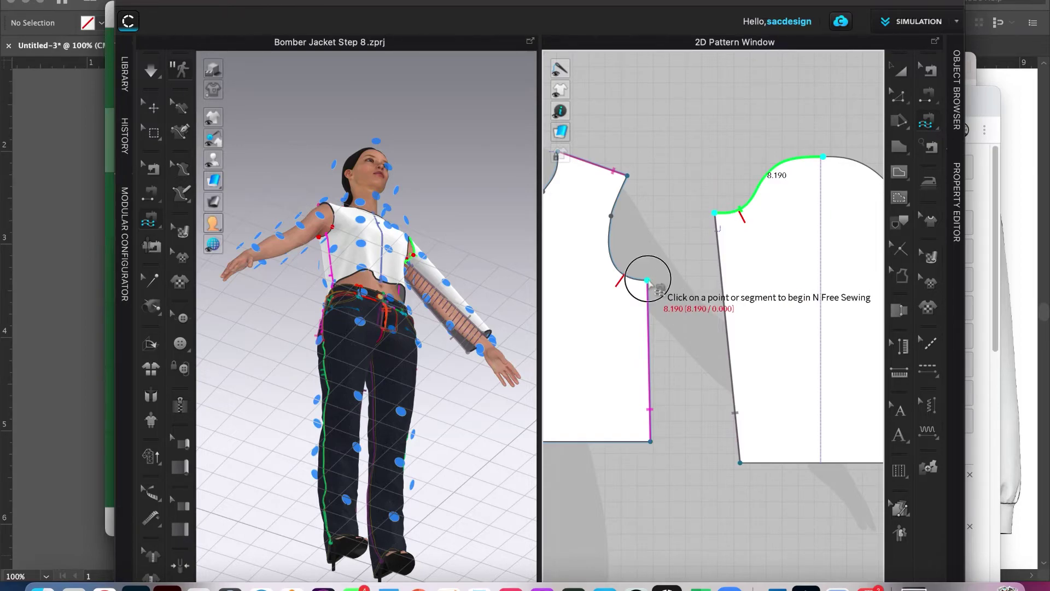
pyautogui.click(627, 176)
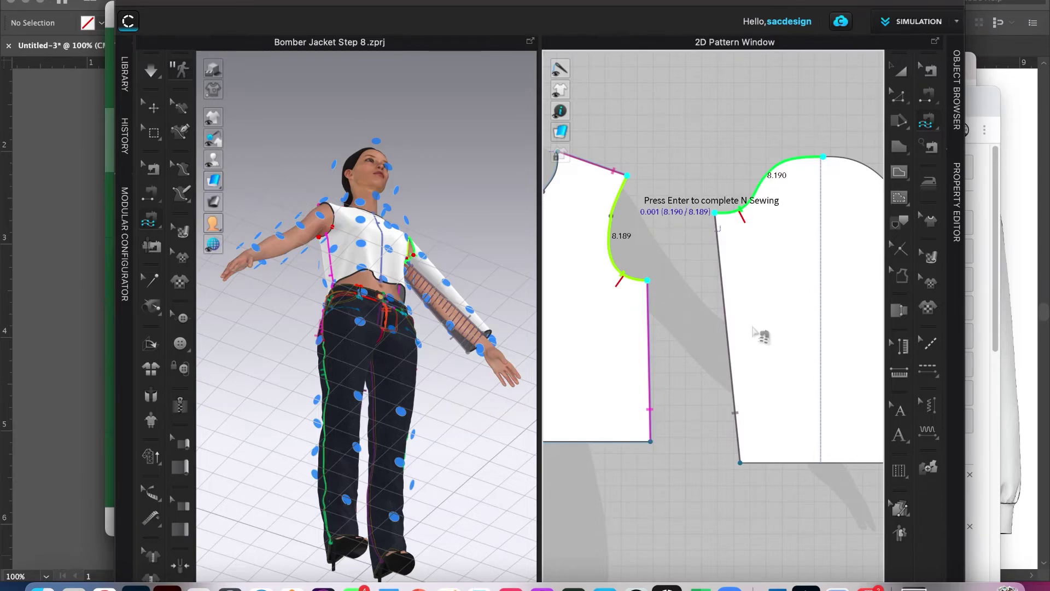
pyautogui.press('Return')
pyautogui.scroll(-3, 766, 323)
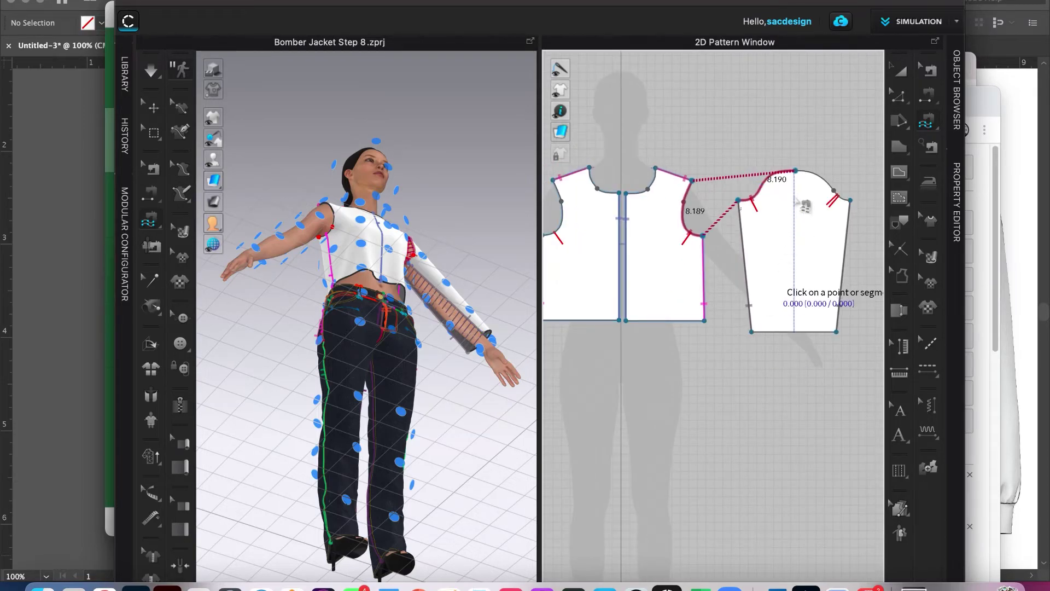
# Sew the 7.726 sleeve-cap curve to the 7.724 back armhole with Free Sewing.
pyautogui.click(926, 126)
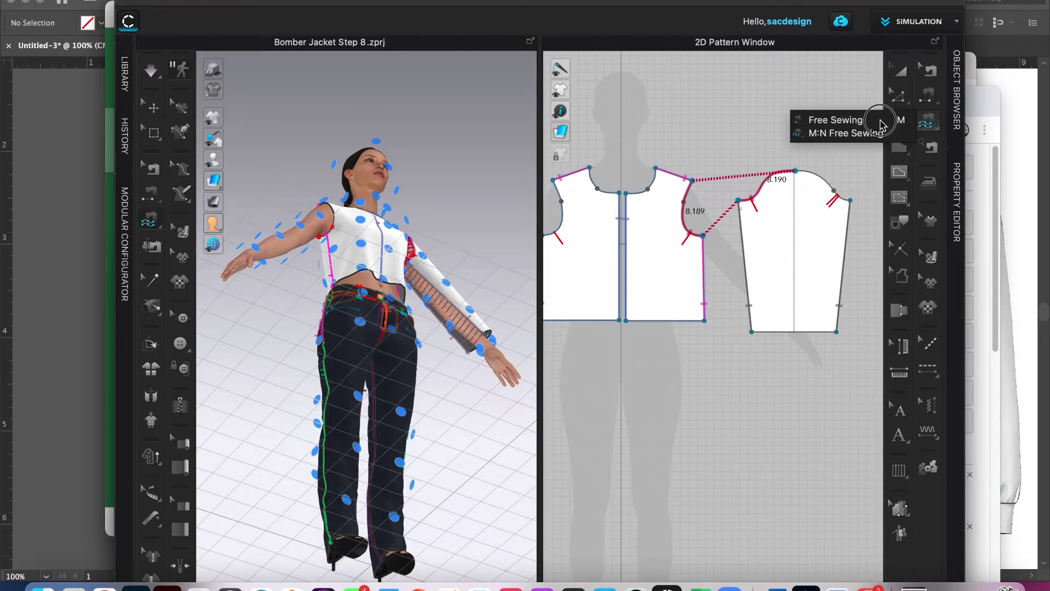
pyautogui.click(836, 120)
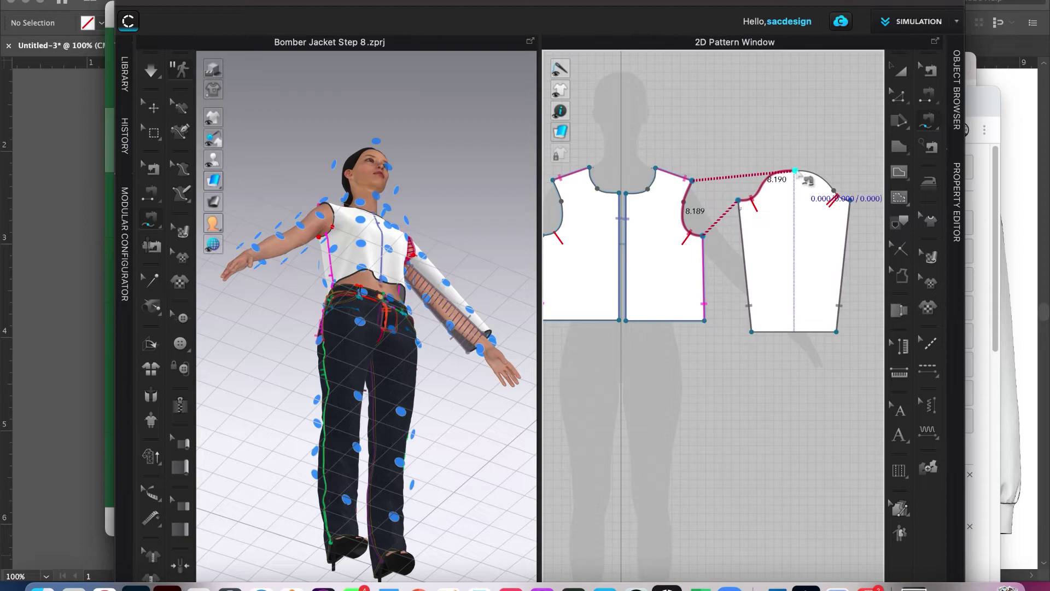
pyautogui.click(851, 203)
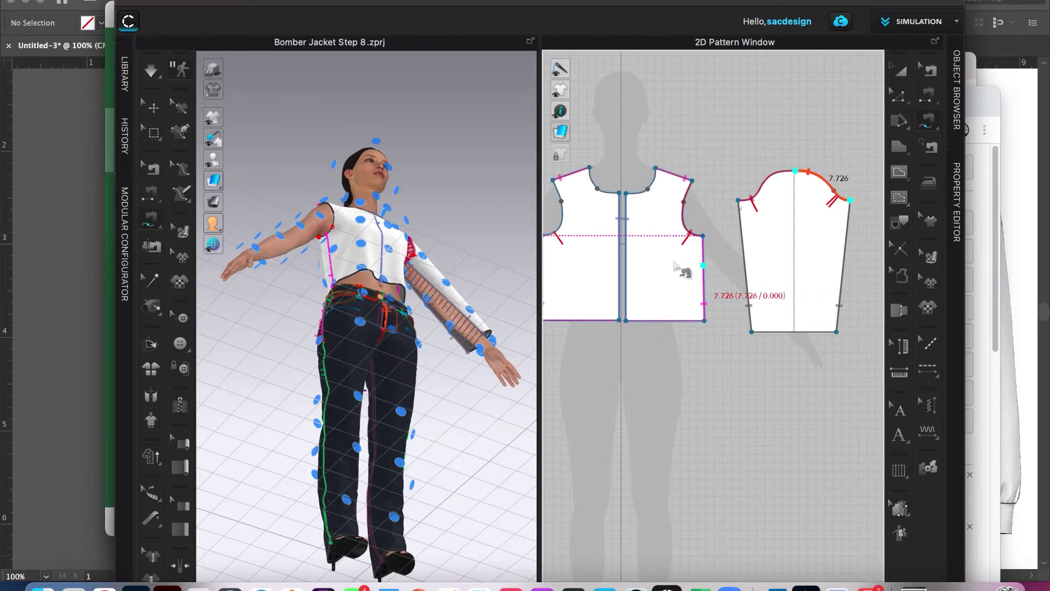
pyautogui.moveTo(750, 265); pyautogui.dragTo(871, 252, button='right')
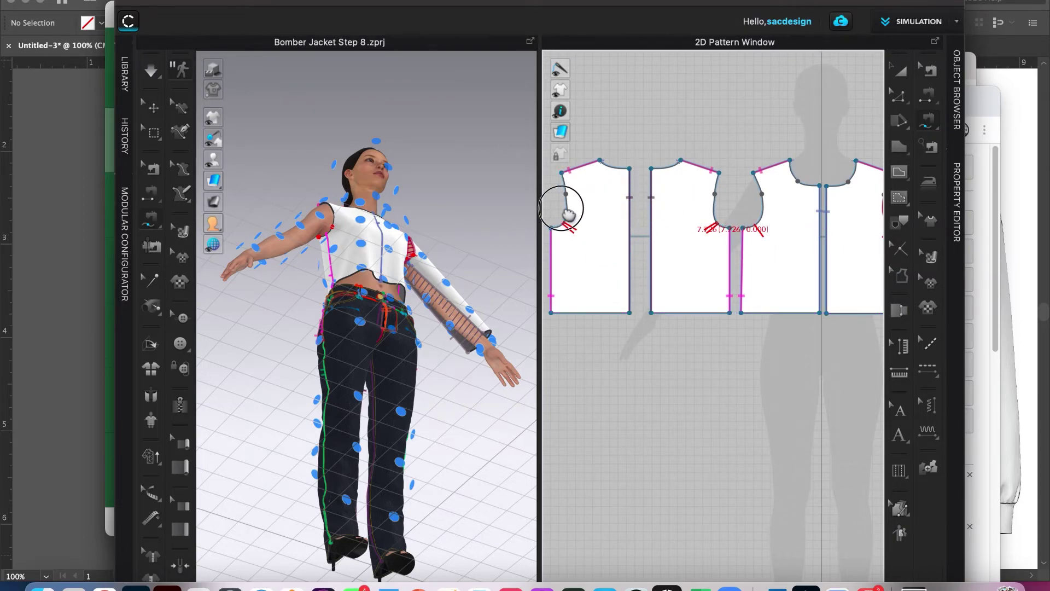
pyautogui.hscroll(5, 562, 207)
pyautogui.click(847, 208)
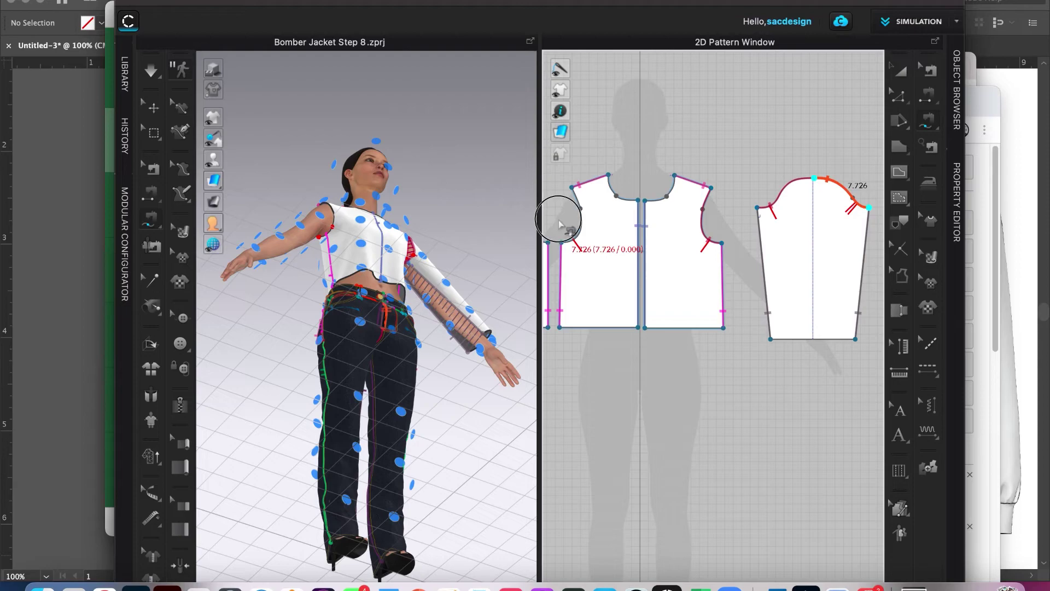
pyautogui.moveTo(562, 222); pyautogui.dragTo(801, 219, button='right')
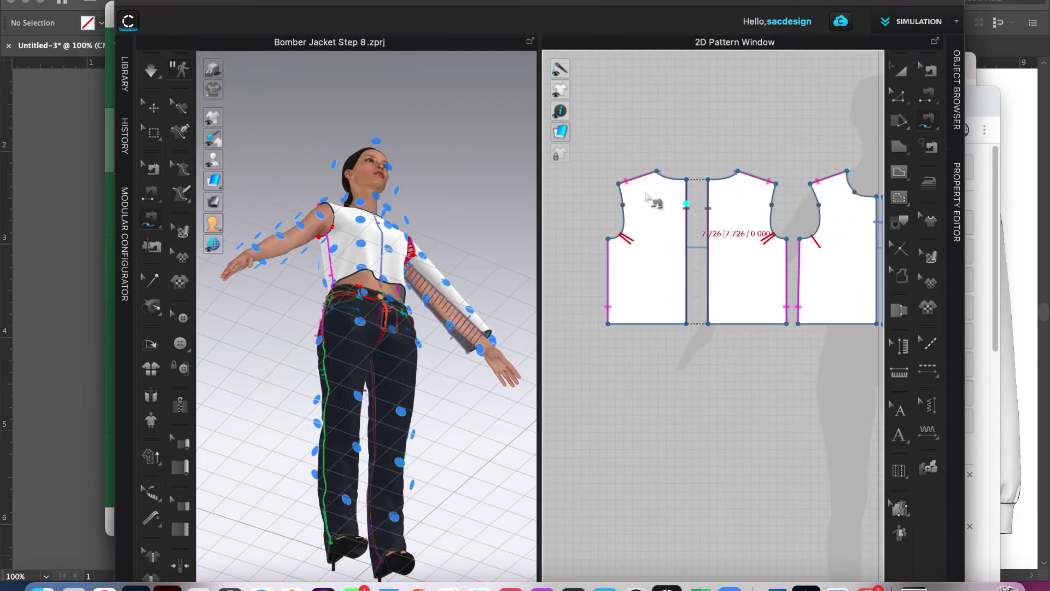
pyautogui.click(619, 185)
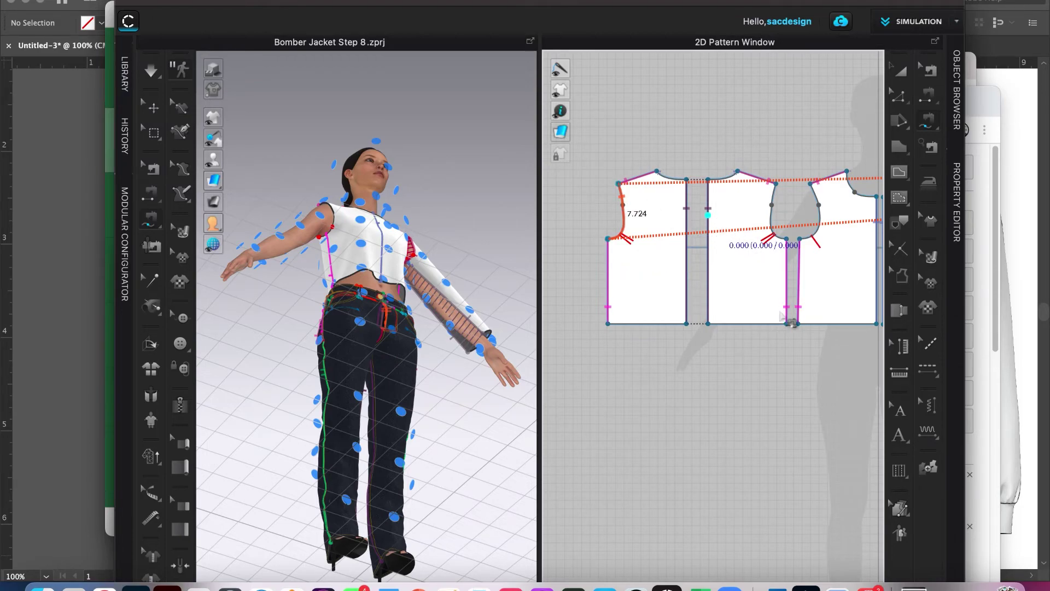
pyautogui.click(804, 381)
pyautogui.moveTo(805, 383); pyautogui.dragTo(547, 390, button='right')
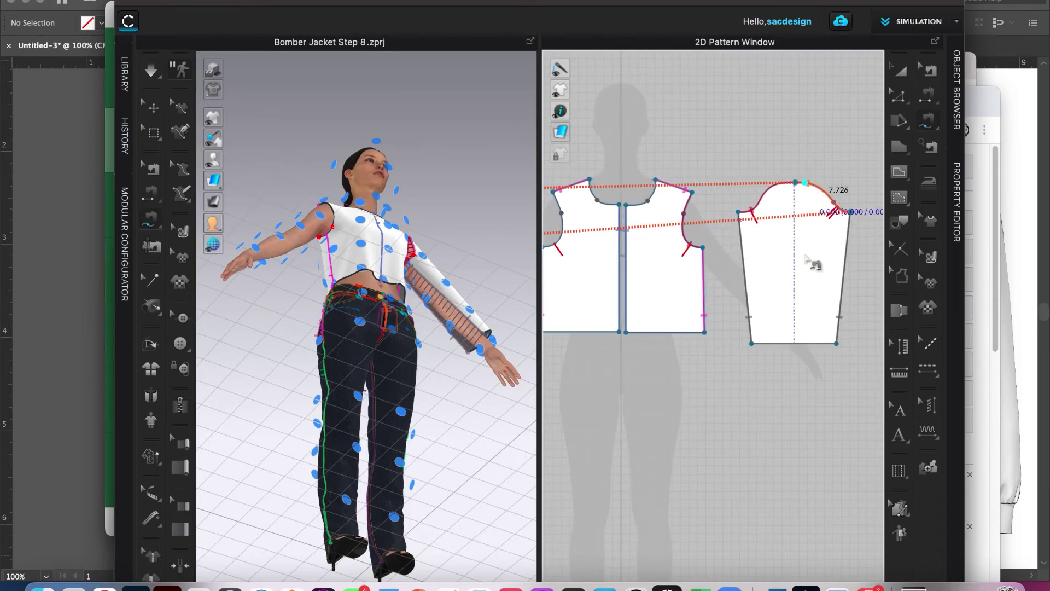
pyautogui.click(719, 341)
pyautogui.scroll(-5, 797, 341)
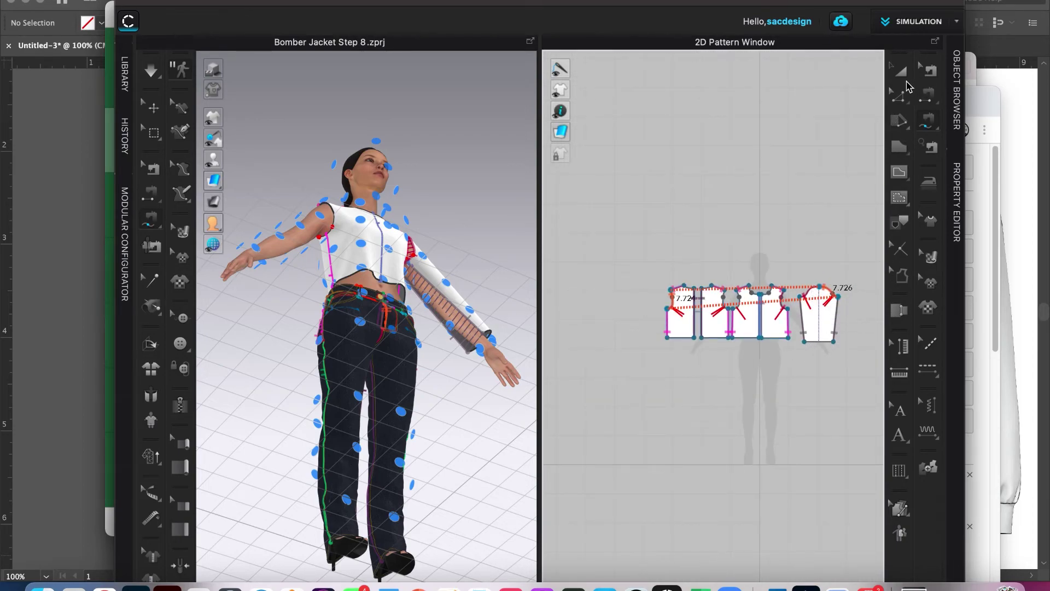
# Create a Symmetric Pattern (with Sewing) copy of the sleeve and place it on the left.
pyautogui.click(901, 73)
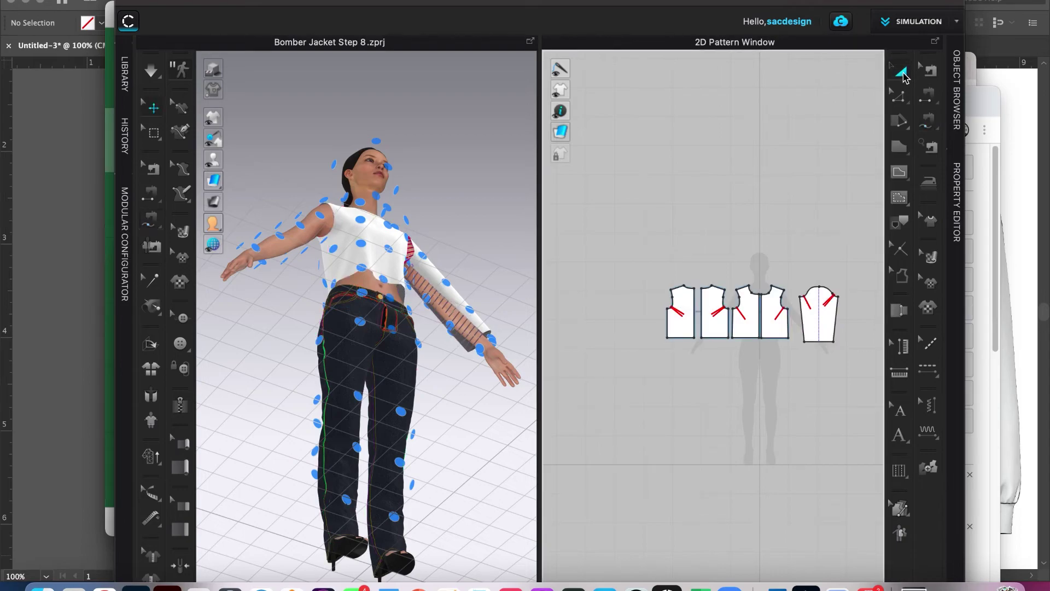
pyautogui.moveTo(794, 280); pyautogui.dragTo(852, 369)
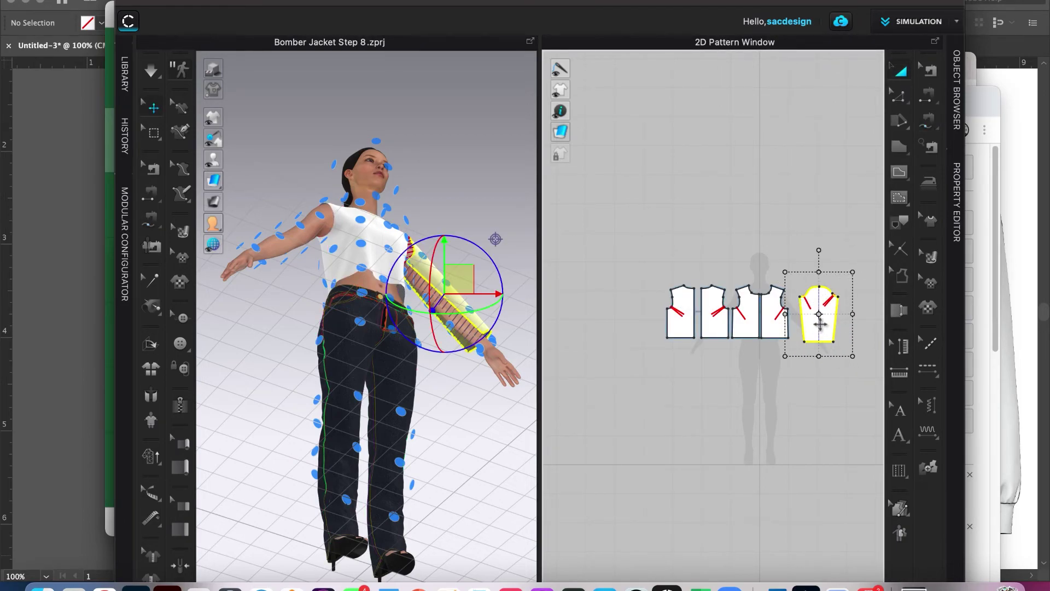
pyautogui.rightClick(820, 325)
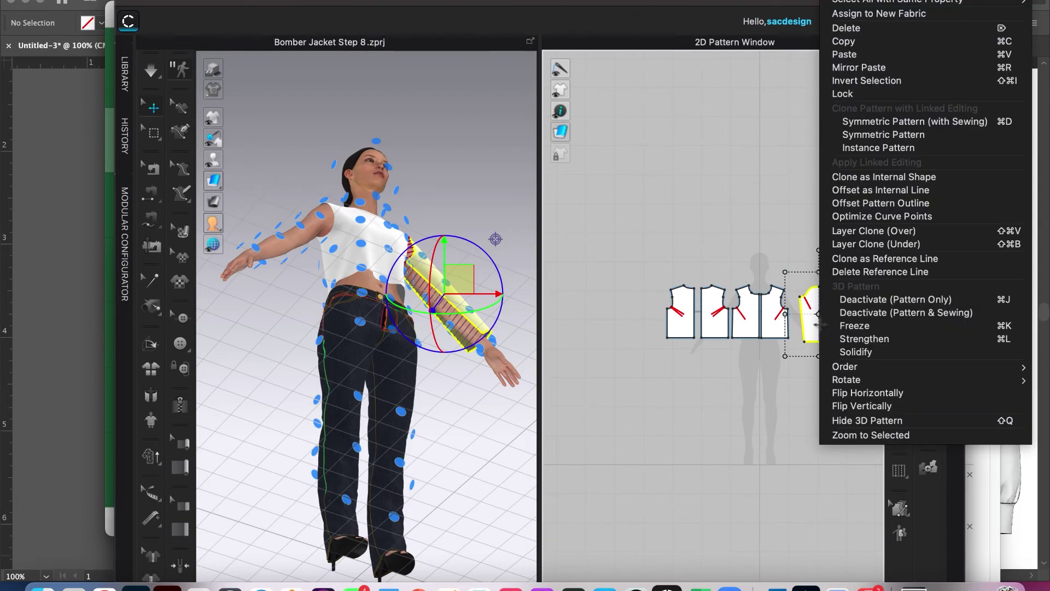
pyautogui.click(870, 121)
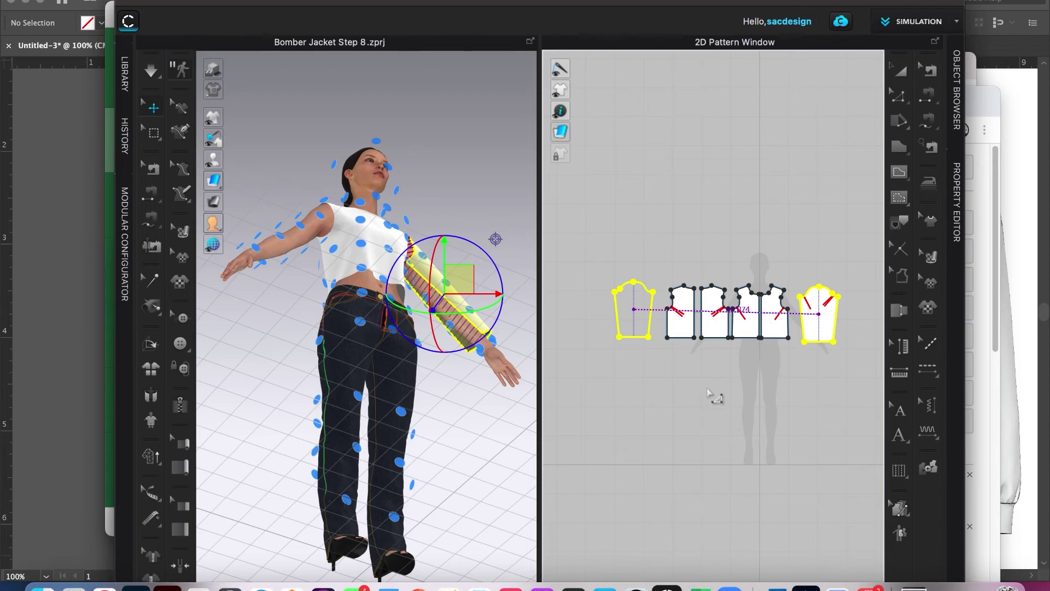
pyautogui.press('a')
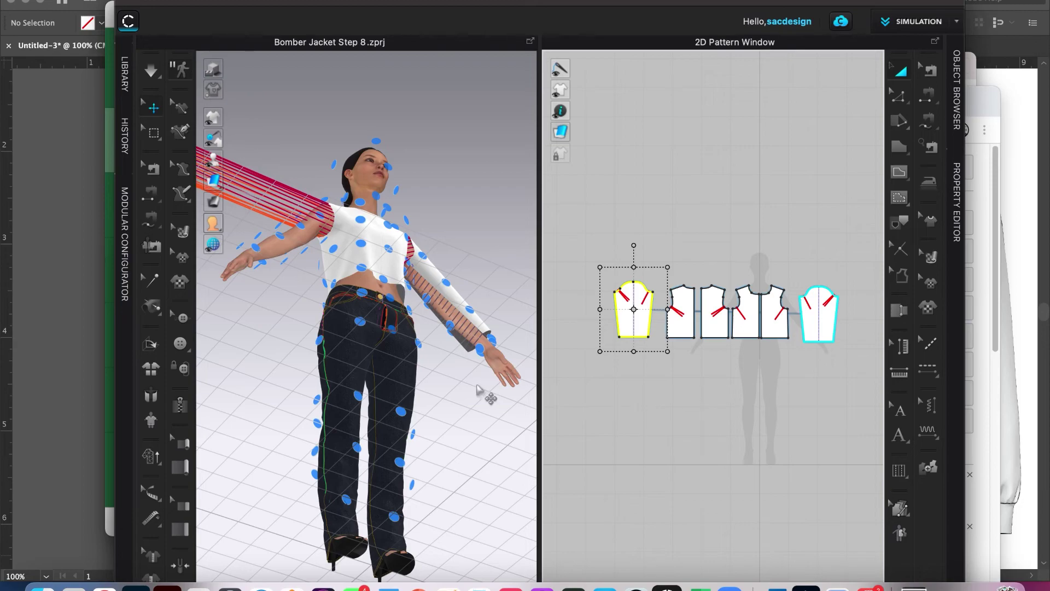
# Simulate so the mirrored sleeve snaps onto the avatar's other arm.
pyautogui.scroll(-6, 437, 397)
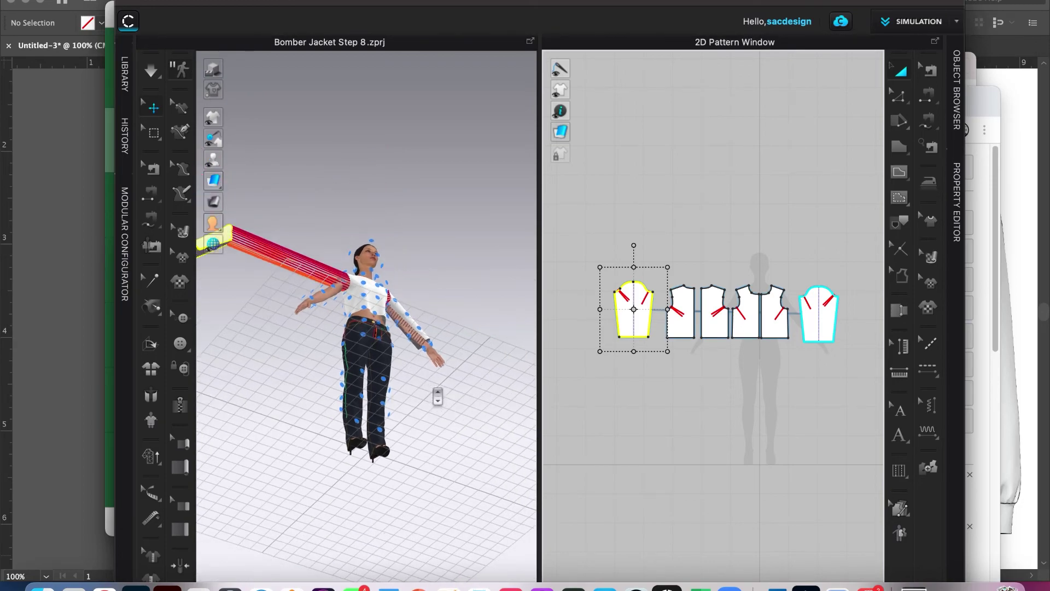
pyautogui.scroll(-3, 437, 397)
pyautogui.scroll(3, 436, 398)
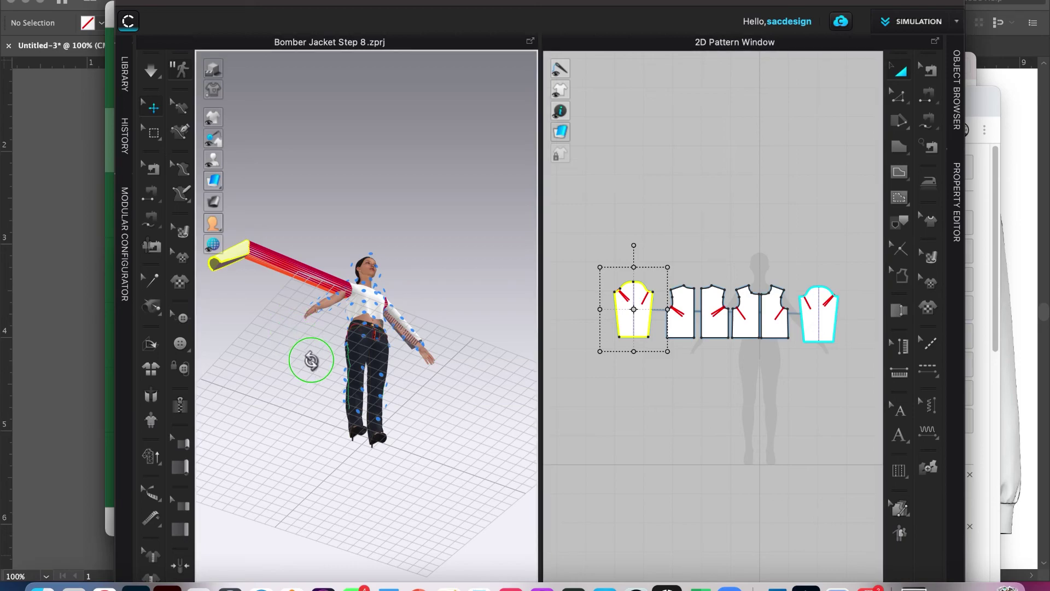
pyautogui.moveTo(312, 356); pyautogui.dragTo(330, 369, button='right')
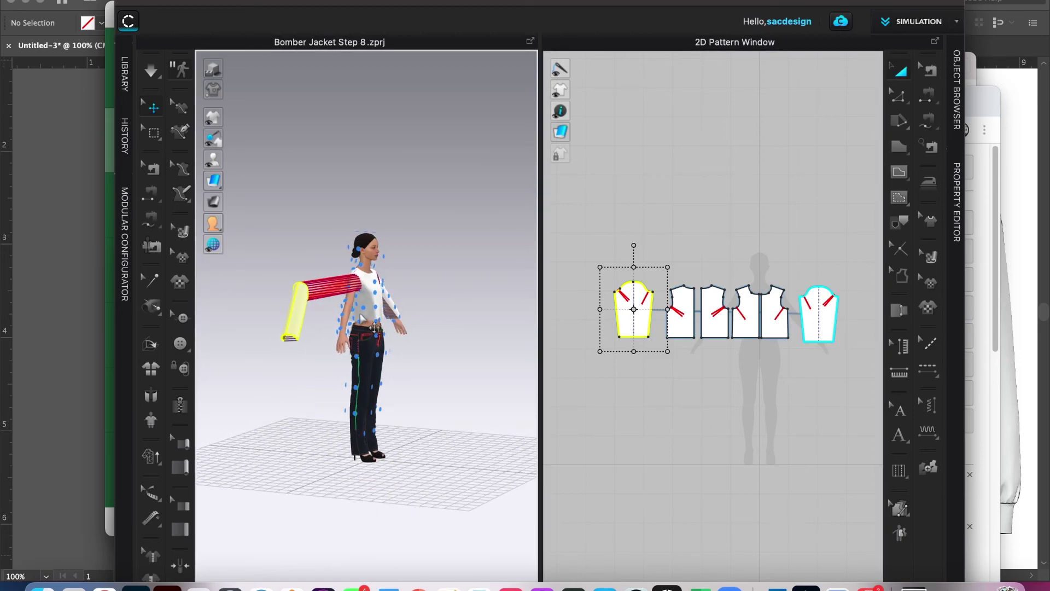
pyautogui.press('space')
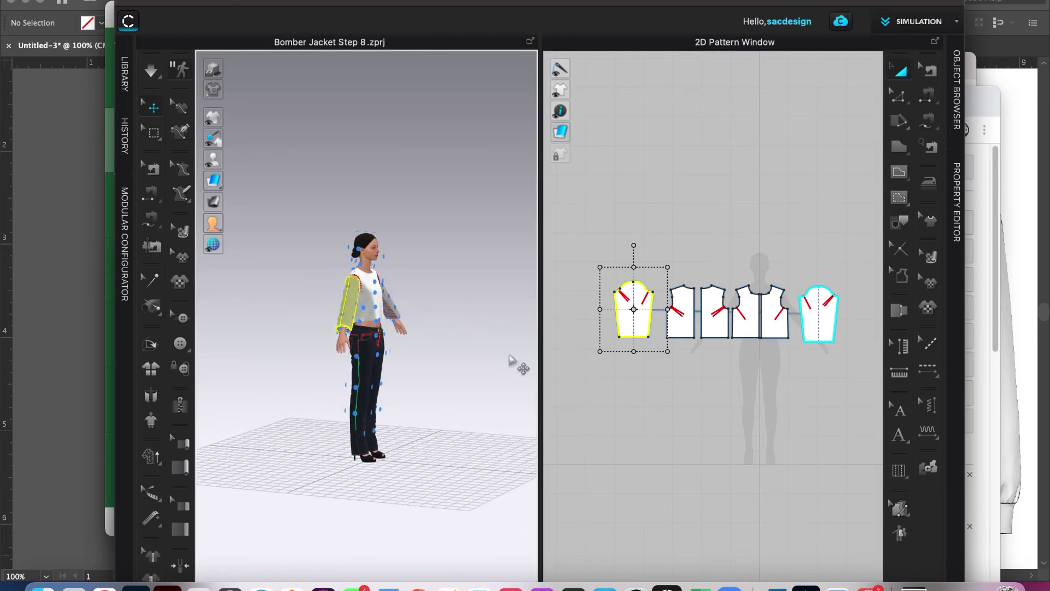
pyautogui.moveTo(454, 364); pyautogui.dragTo(395, 369, button='right')
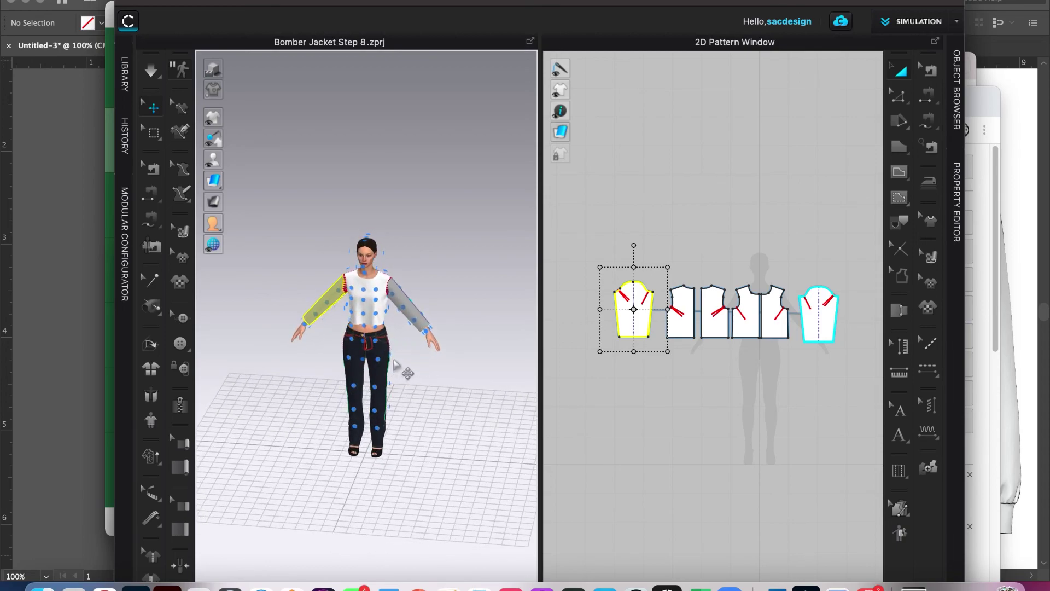
pyautogui.scroll(5, 395, 365)
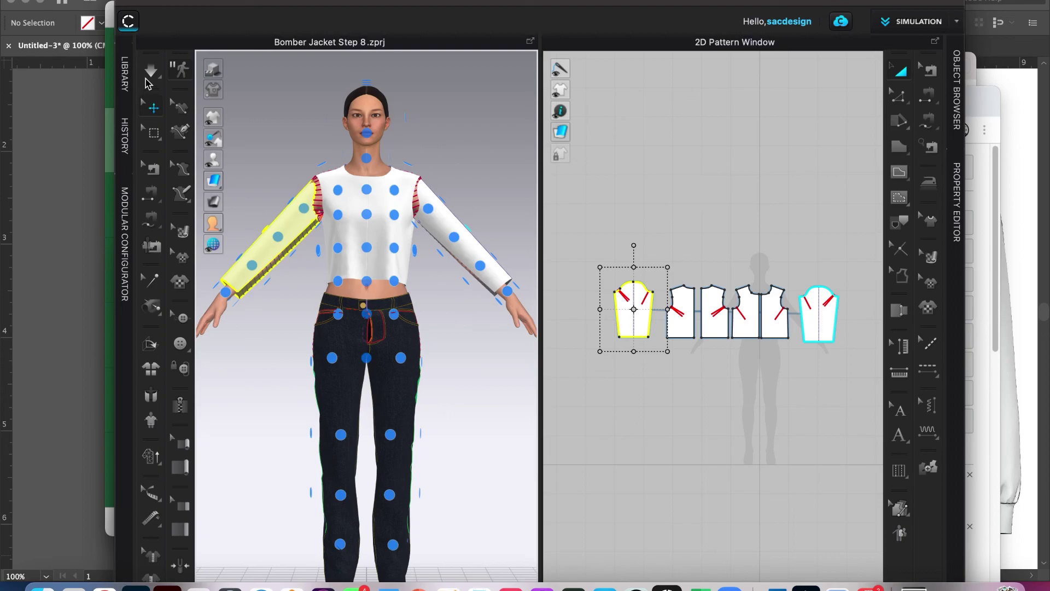
# Run a Normal (Default) simulation so both long sleeves drape over the avatar's arms.
pyautogui.click(147, 81)
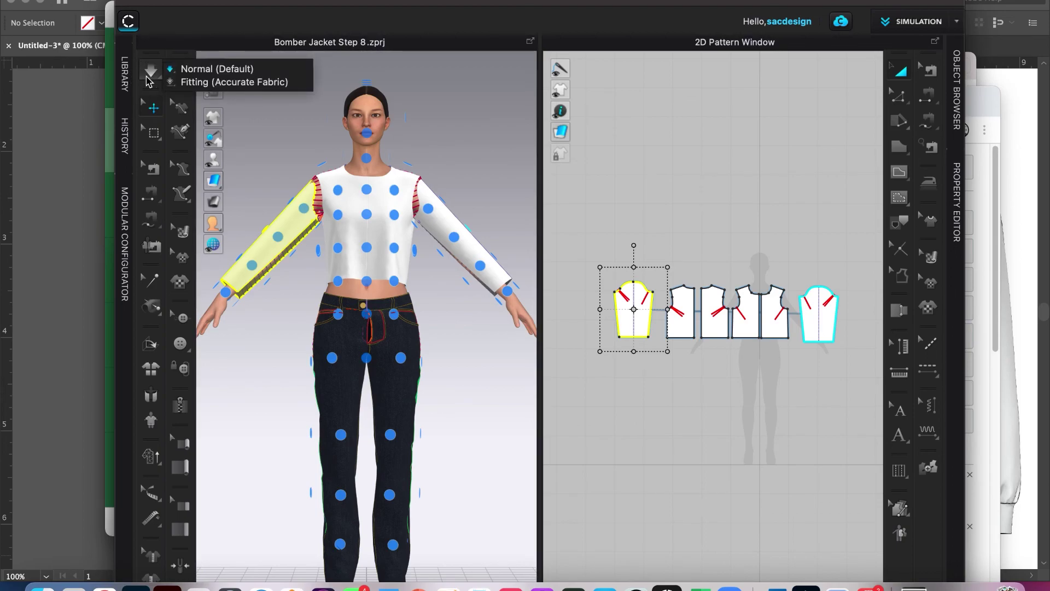
pyautogui.click(147, 80)
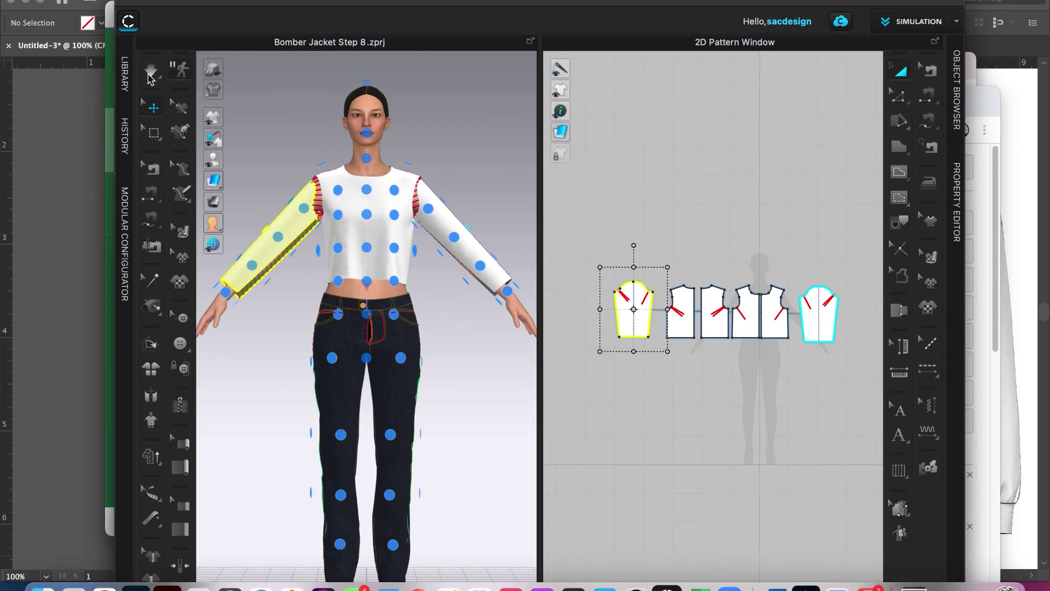